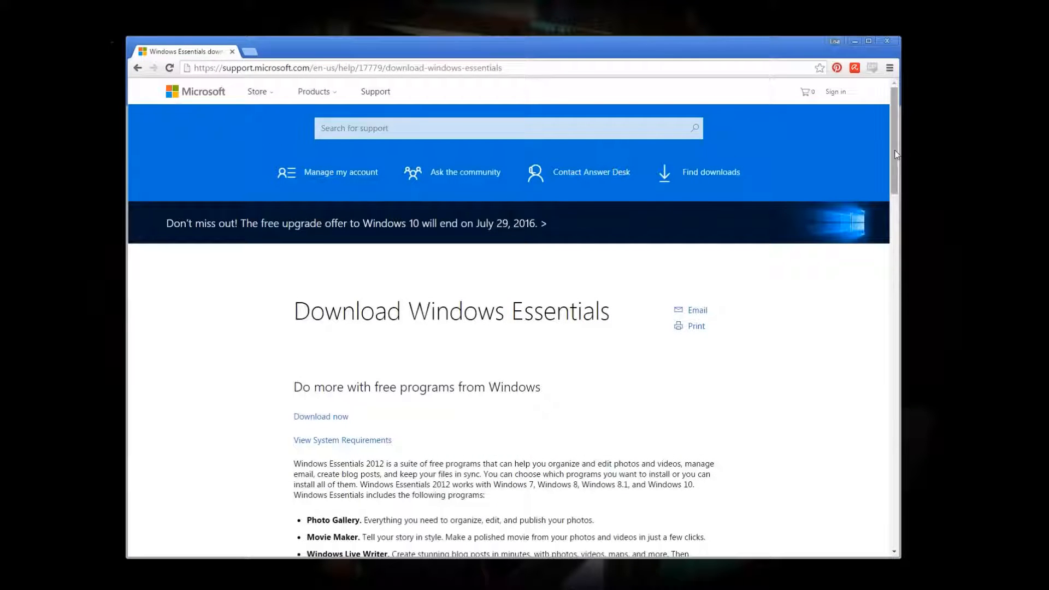
- Examine the Windows Essentials download page for the included programs, supported Windows versions and download link
left_click_drag(898, 165, 897, 201)
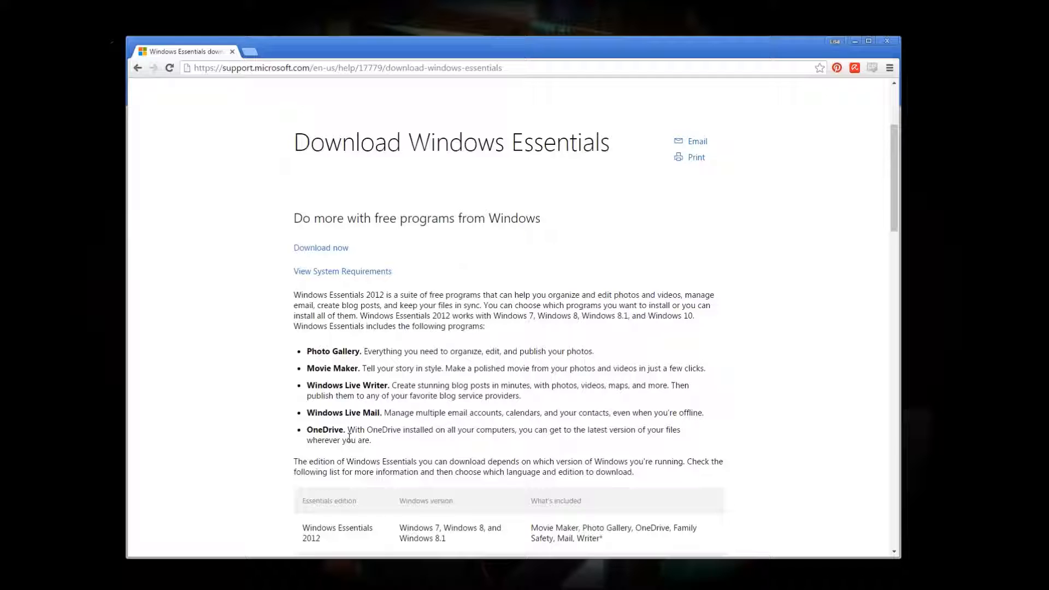
scroll(291, 458, "down", 1)
scroll(292, 459, "up", 1)
left_click_drag(306, 373, 350, 371)
left_click(404, 365)
left_click_drag(308, 367, 358, 370)
scroll(429, 434, "down", 2)
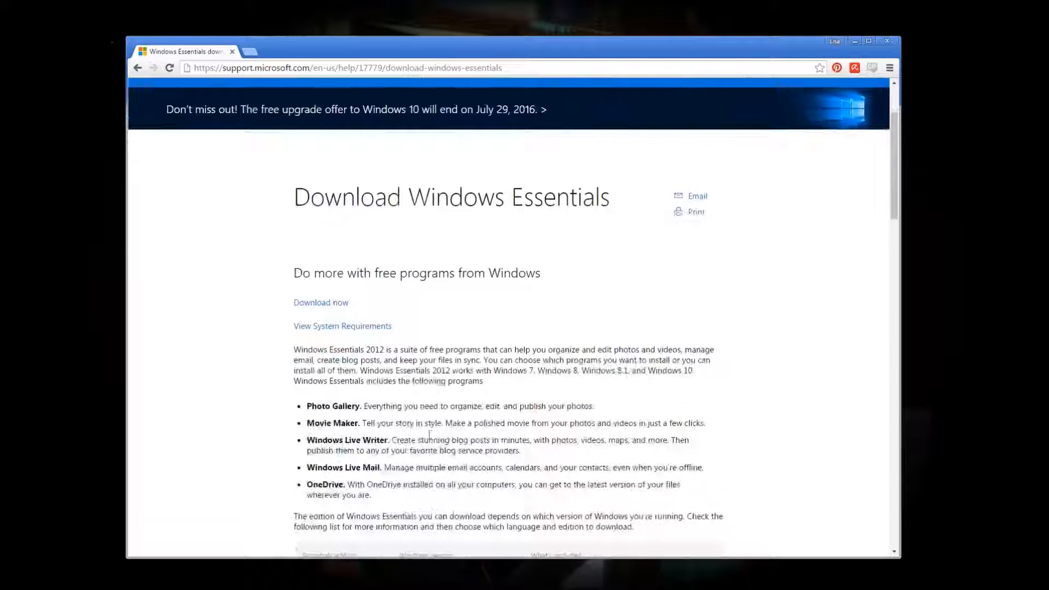
scroll(663, 368, "up", 2)
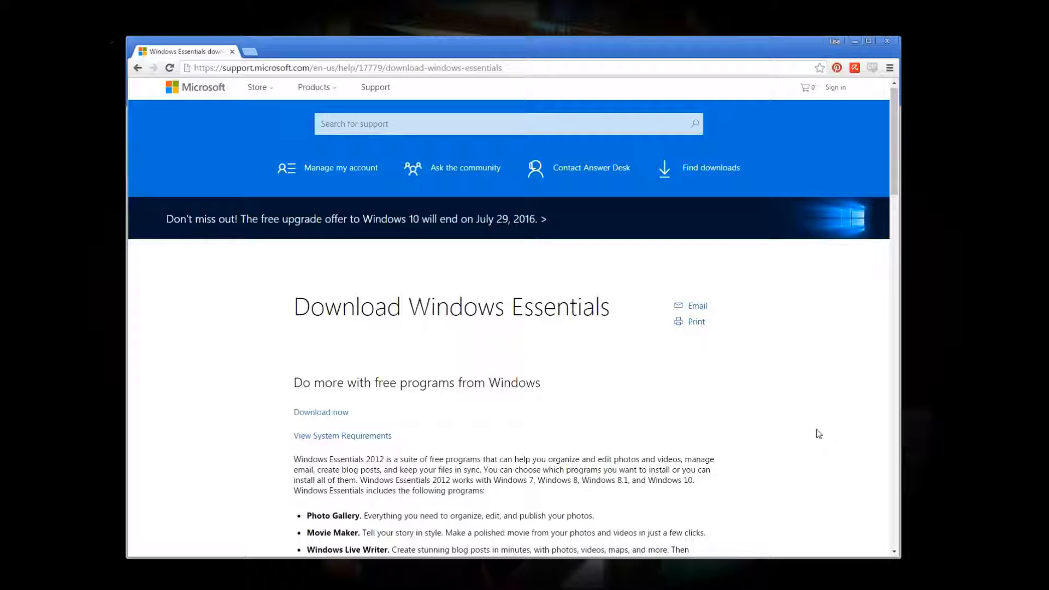
scroll(342, 436, "down", 1)
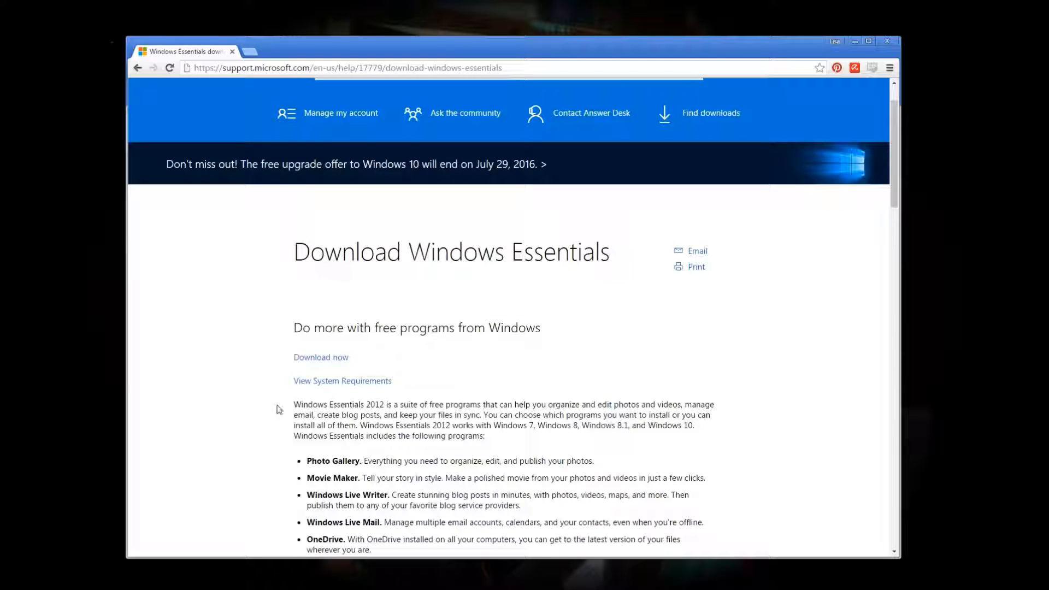
left_click_drag(283, 410, 545, 441)
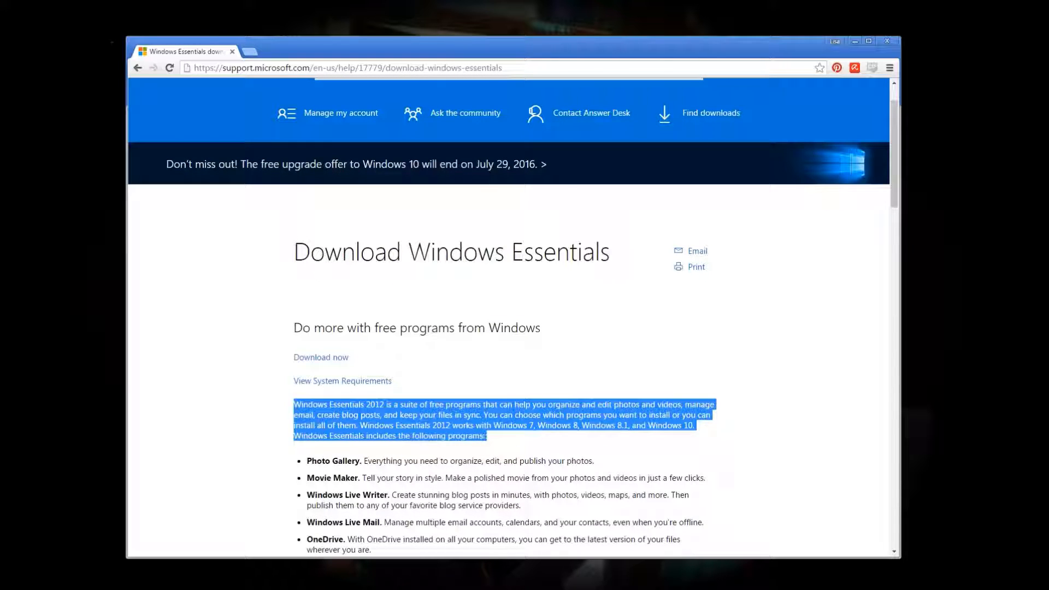
scroll(284, 418, "down", 1)
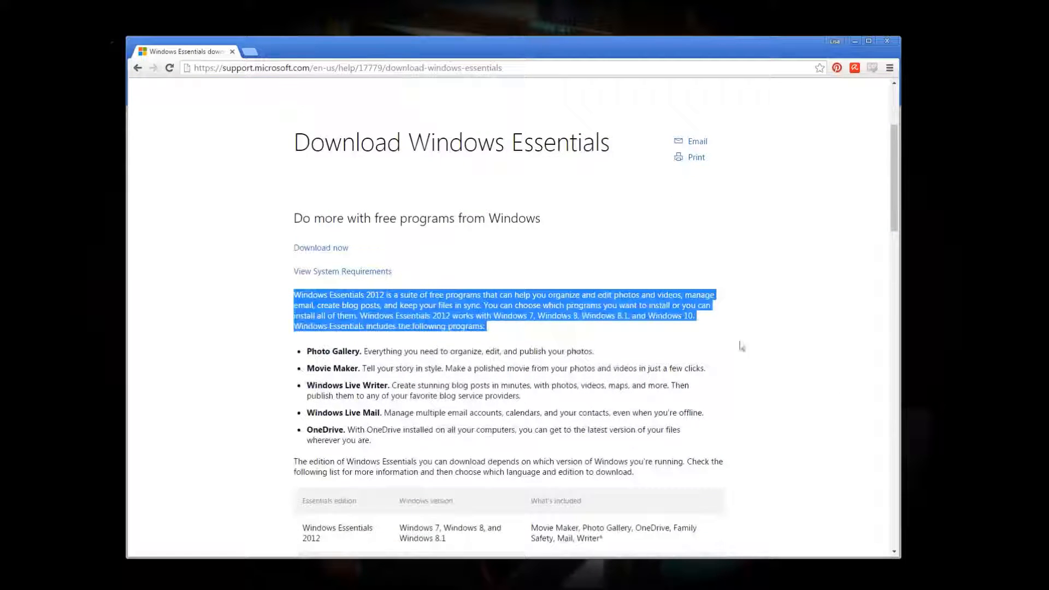
scroll(614, 351, "up", 2)
left_click(598, 330)
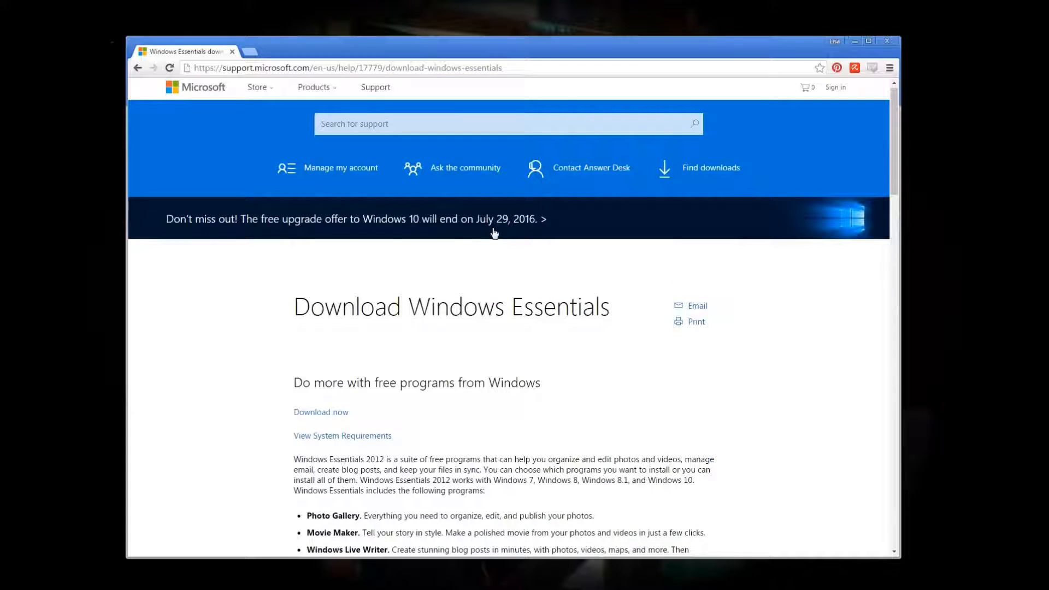
scroll(382, 355, "down", 2)
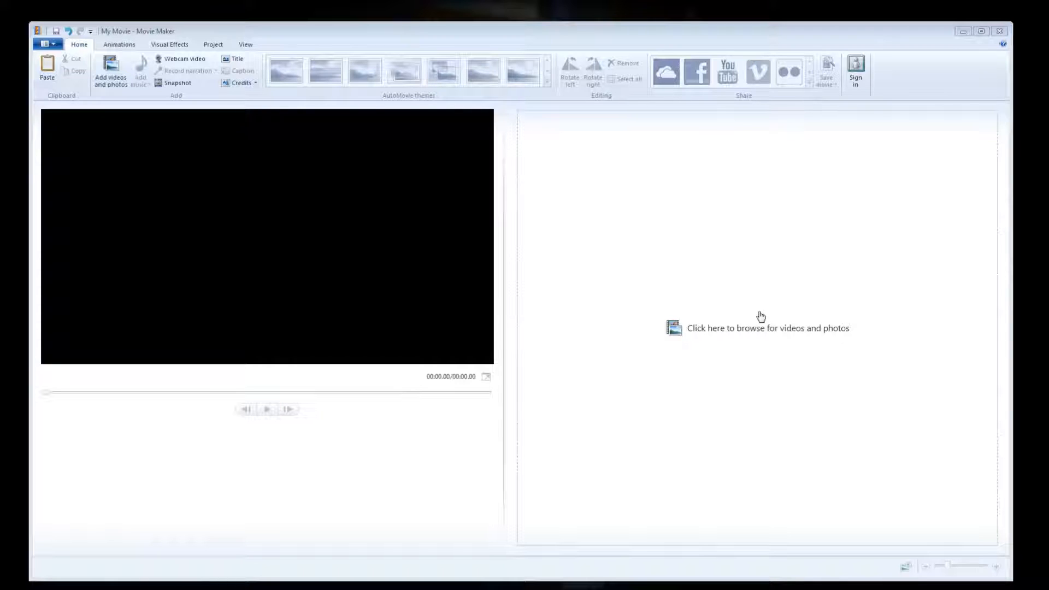
left_click(674, 329)
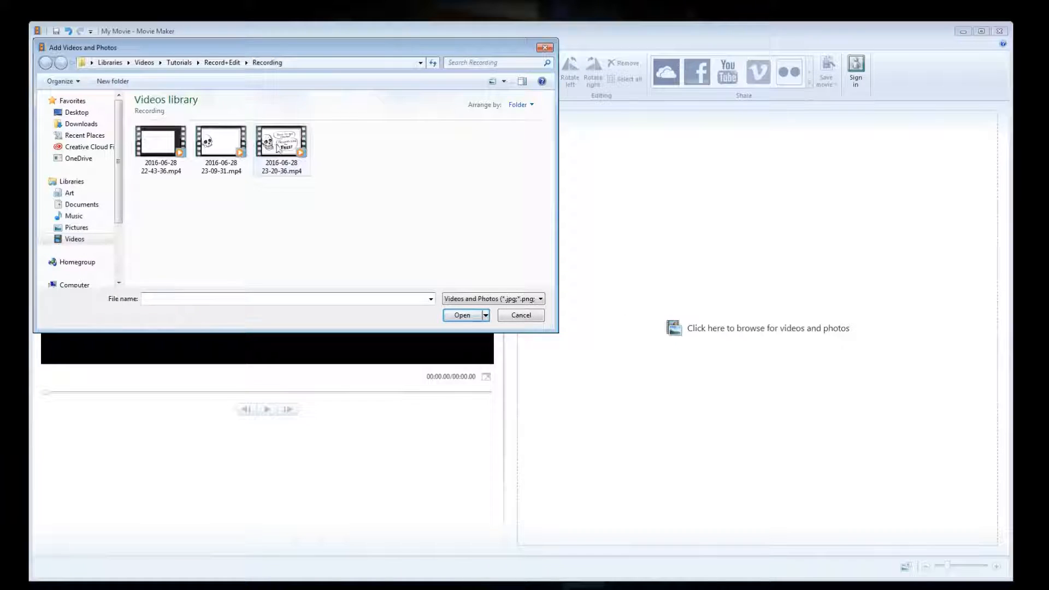
double_click(222, 141)
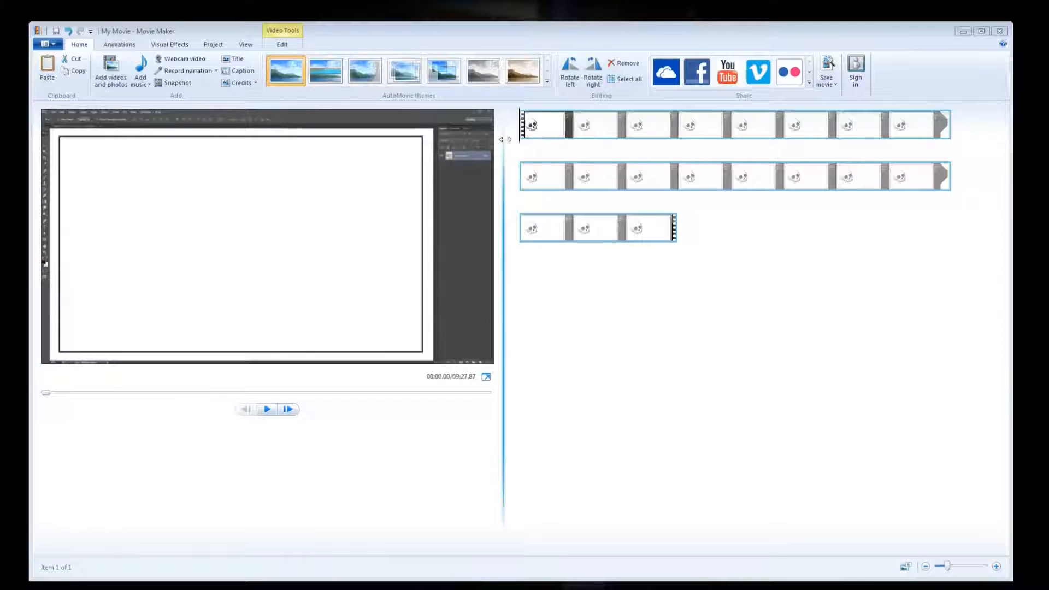
- In File Explorer, look through the Recording folder and return to its parent folder Record+Edit
left_click_drag(1048, 189, 359, 103)
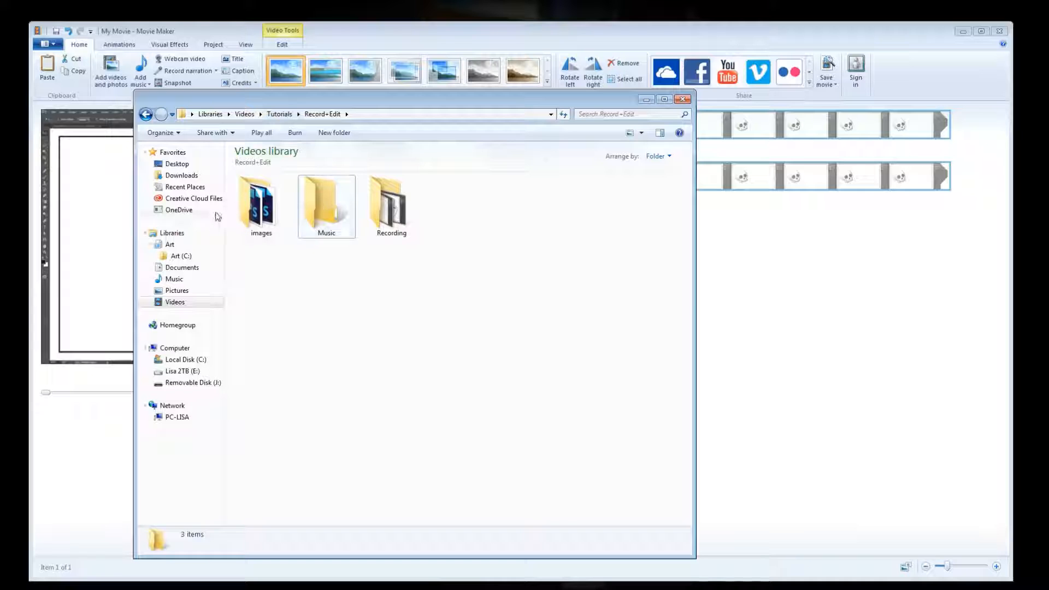
double_click(390, 205)
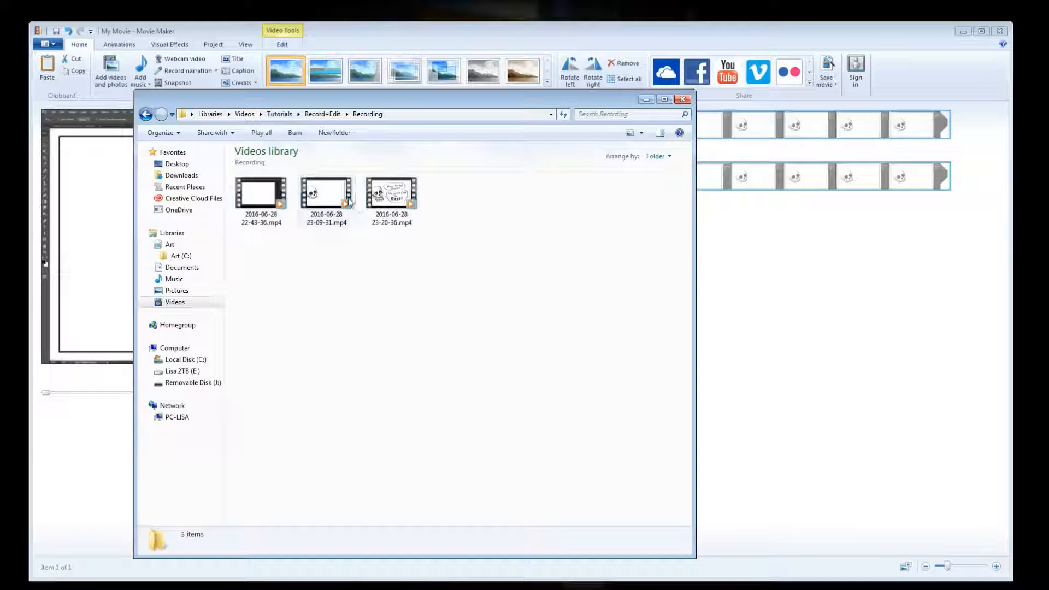
left_click(323, 114)
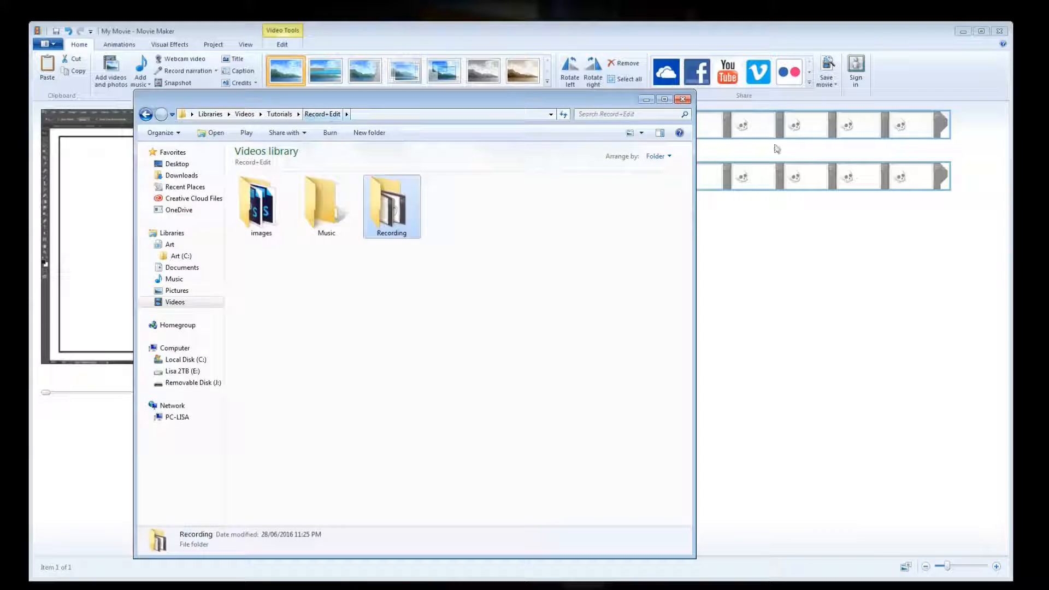
- Switch back to Movie Maker and review the editing commands available for the clip on the timeline
left_click(748, 127)
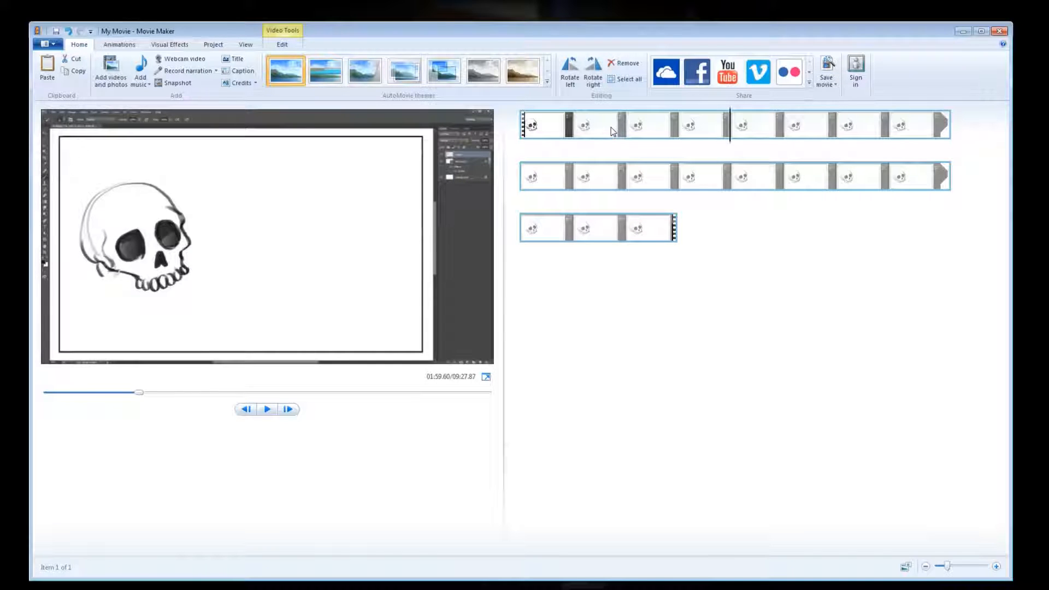
right_click(589, 178)
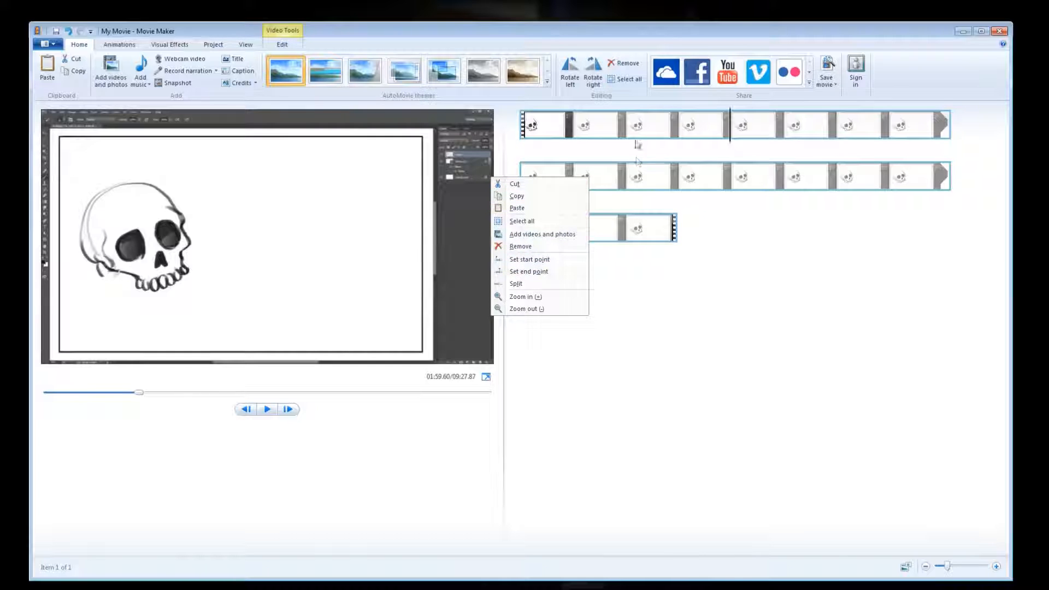
left_click(638, 134)
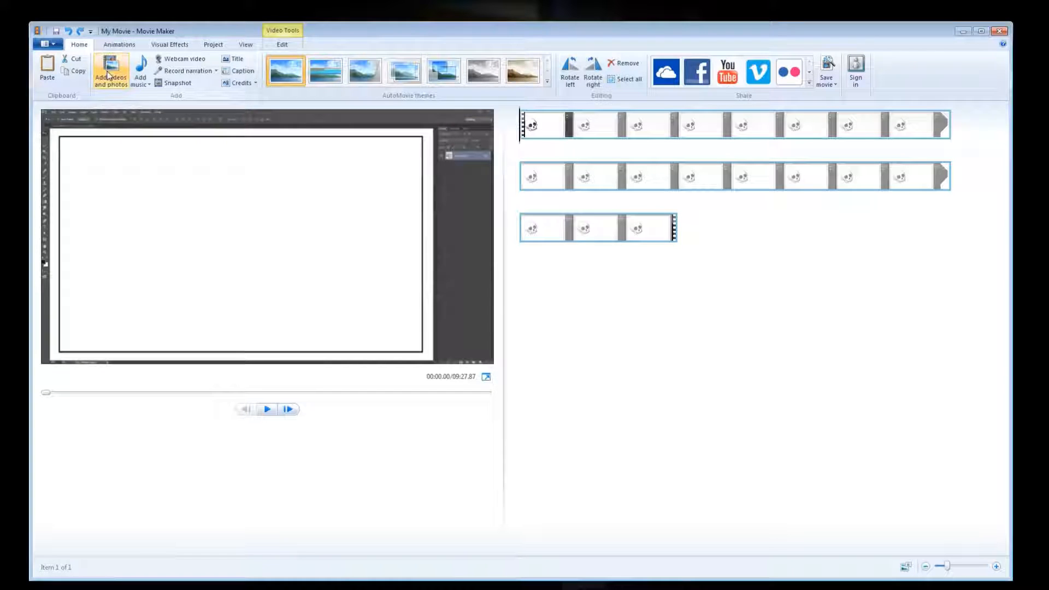
- Review the options for adding videos and photos, music, and recorded narration to the movie without adding anything
left_click(114, 65)
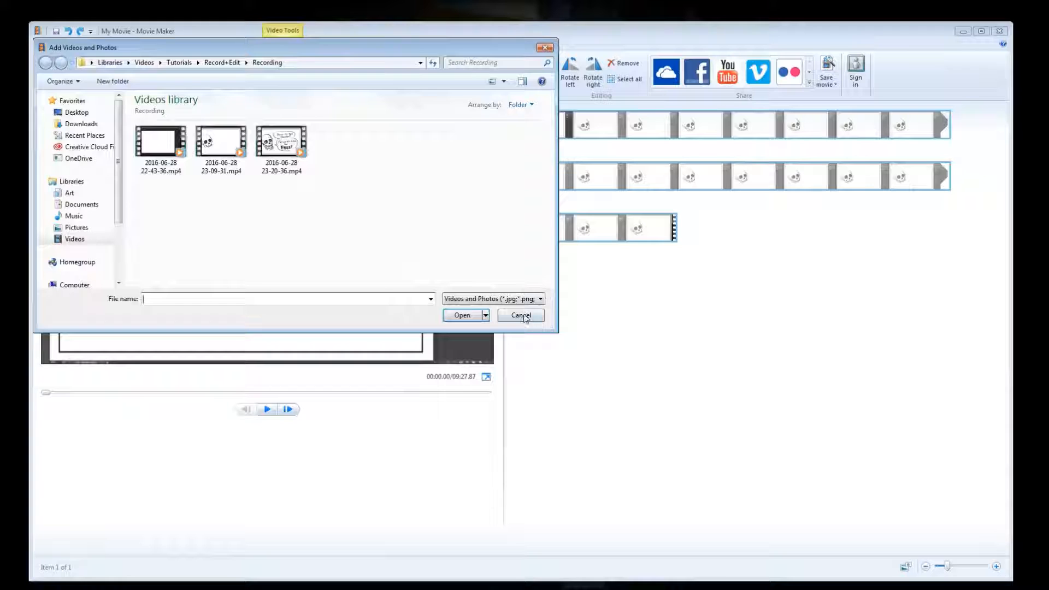
left_click(521, 315)
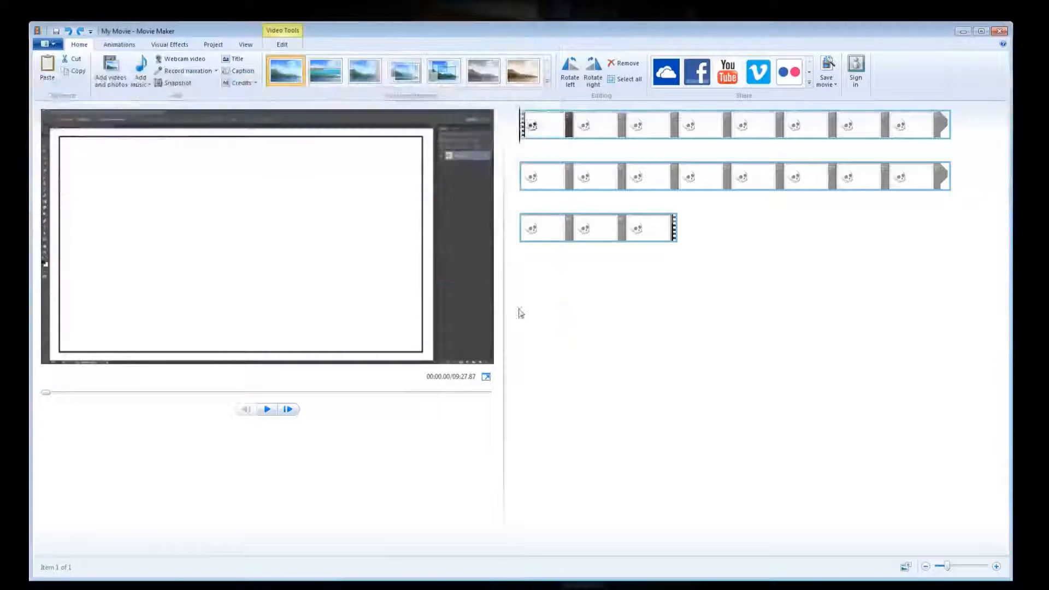
left_click(147, 86)
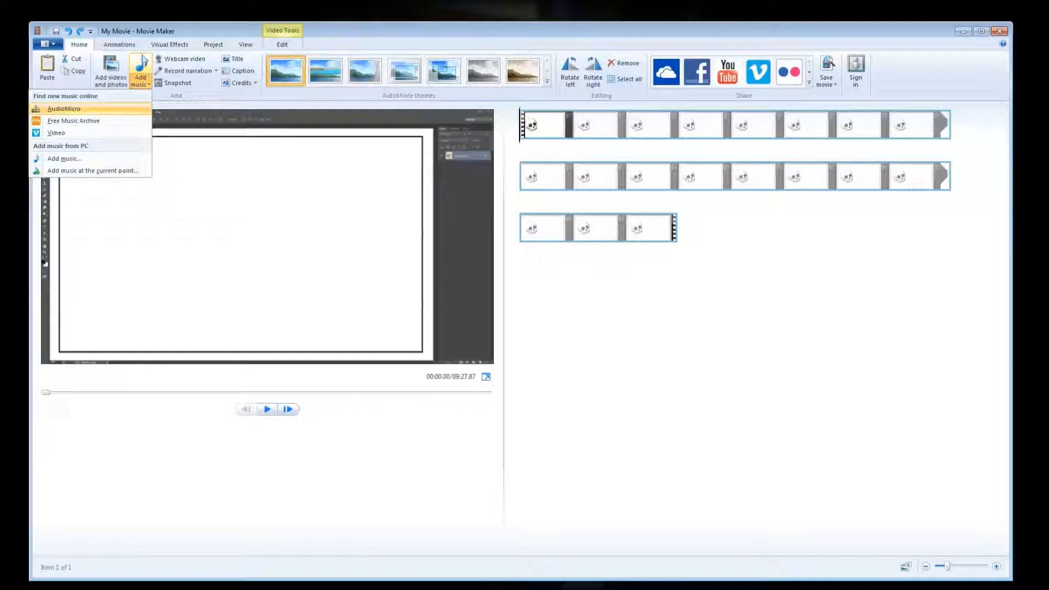
left_click(210, 112)
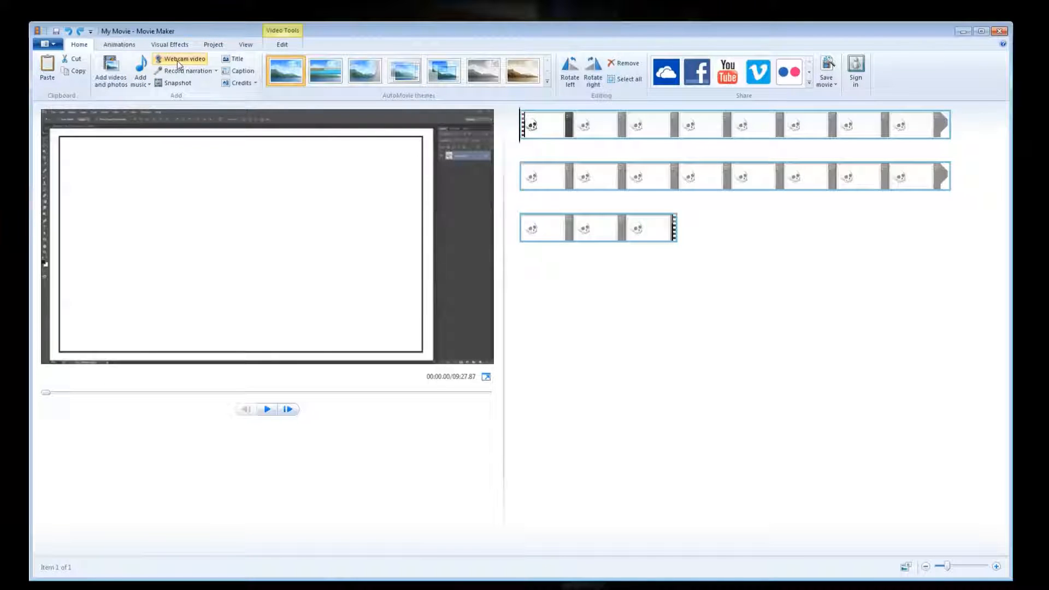
left_click(216, 72)
left_click(217, 73)
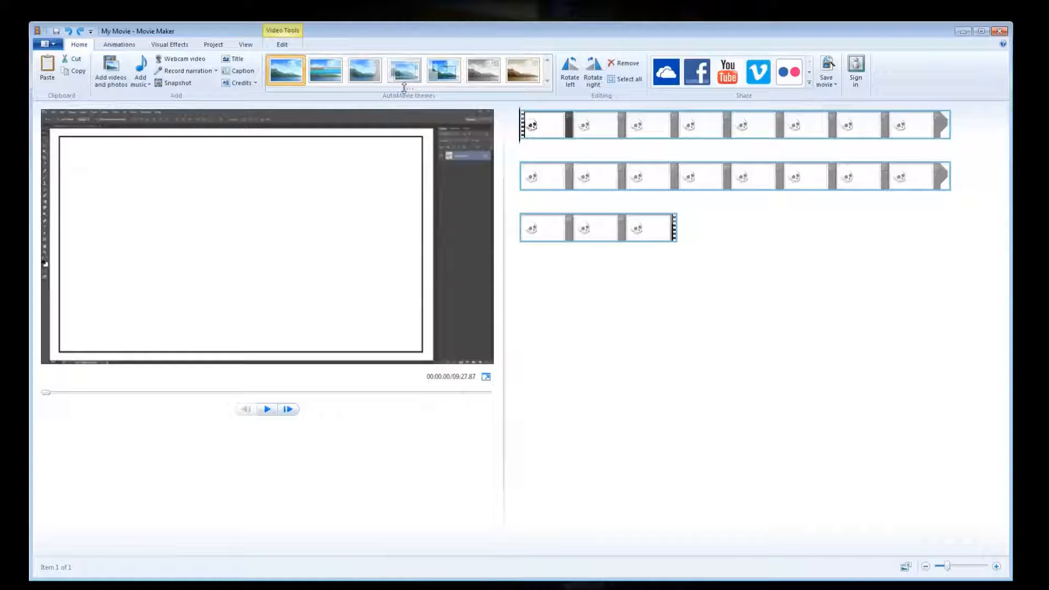
left_click(111, 44)
left_click(80, 45)
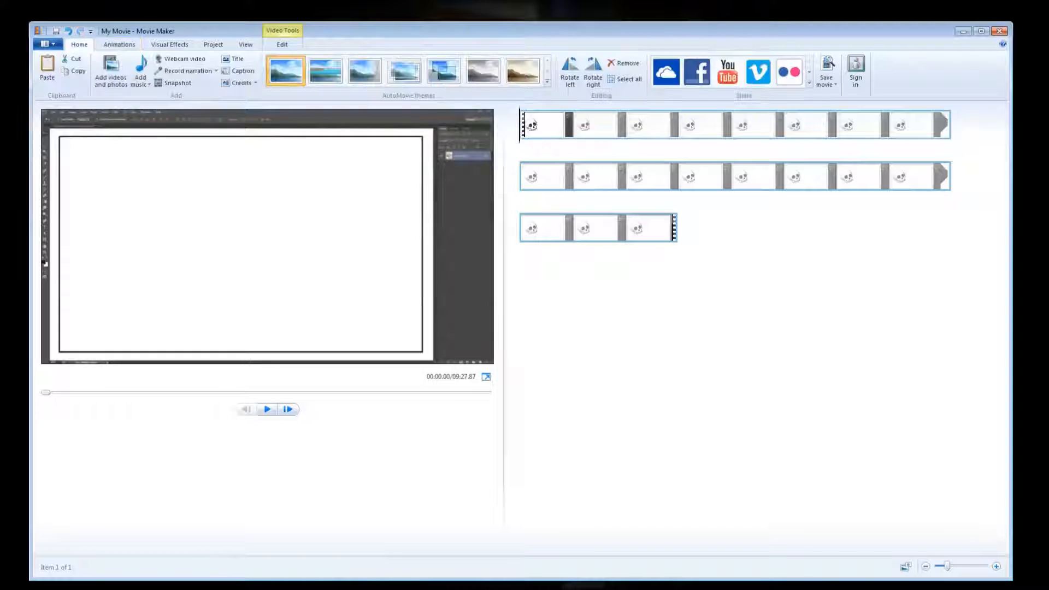
left_click(19, 51)
- Preview the available transitions on the clip and look through the pan and zoom presets
left_click(127, 48)
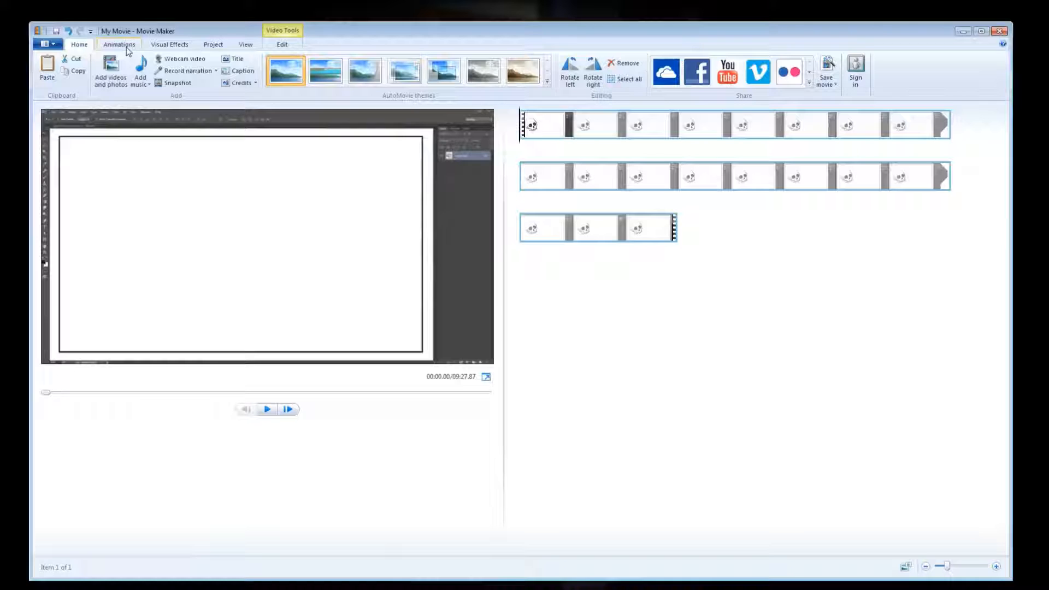
left_click(126, 46)
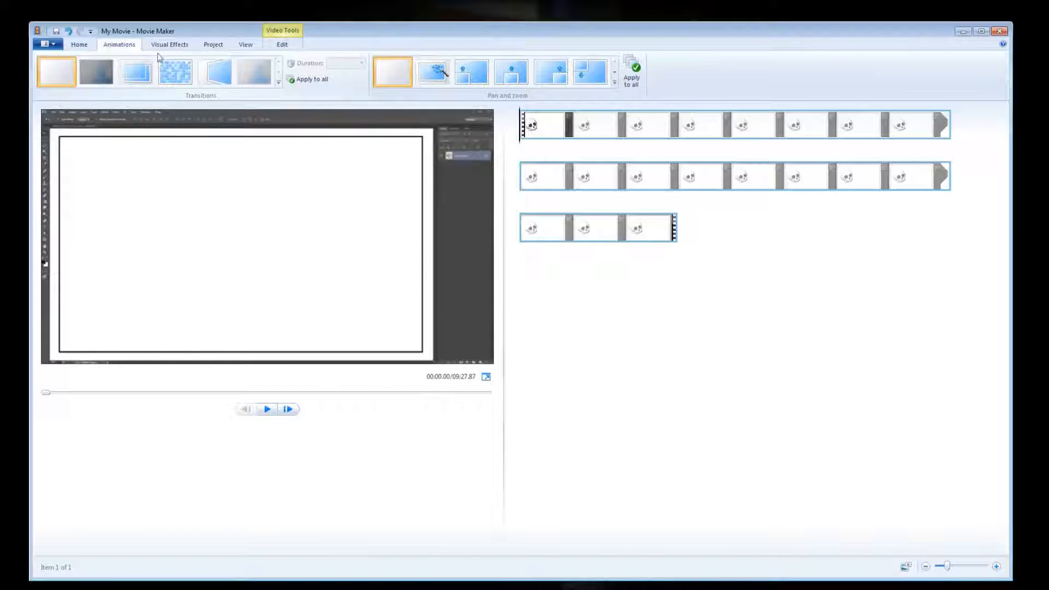
mouse_move(144, 84)
mouse_move(254, 82)
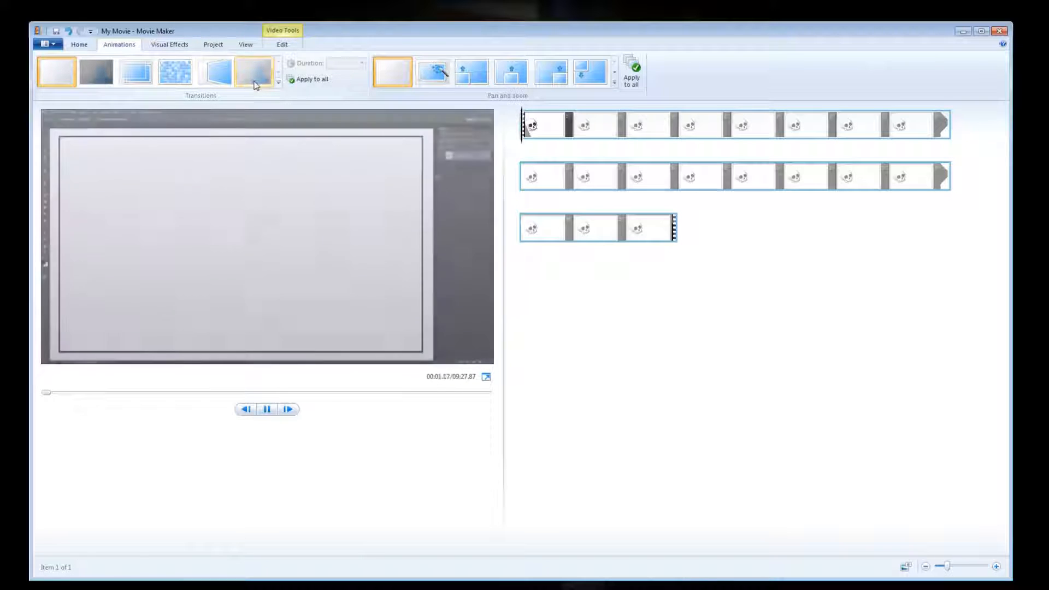
mouse_move(111, 81)
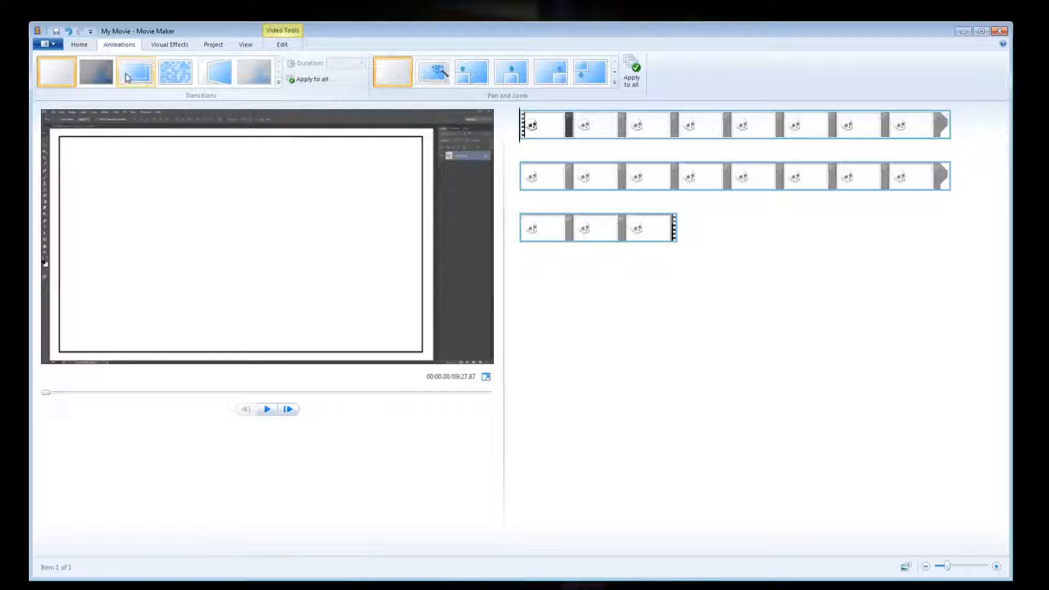
left_click(615, 72)
left_click(614, 77)
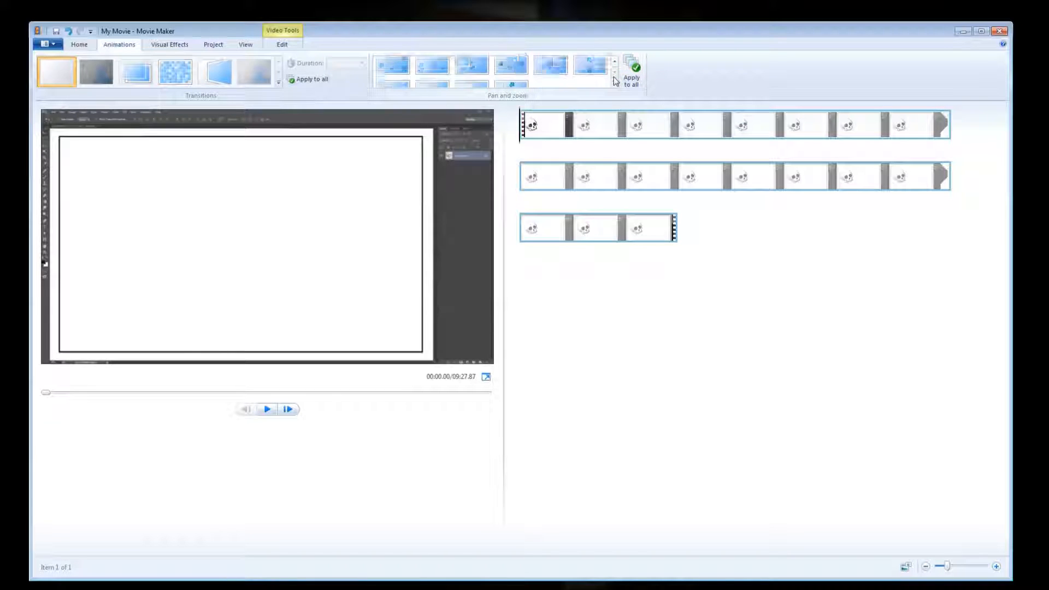
left_click(614, 64)
left_click(614, 65)
left_click(614, 65)
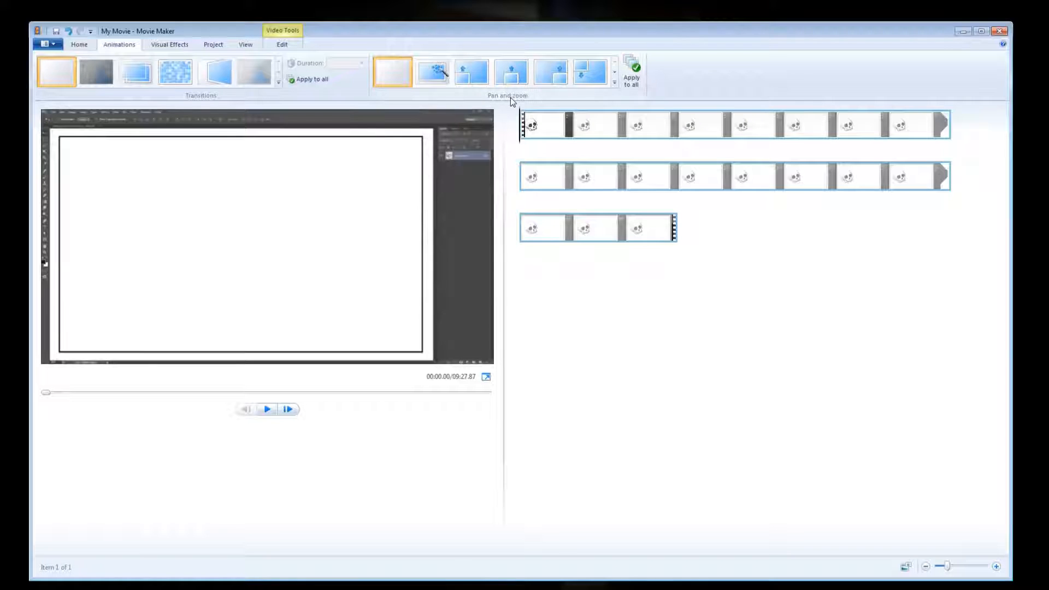
left_click(615, 73)
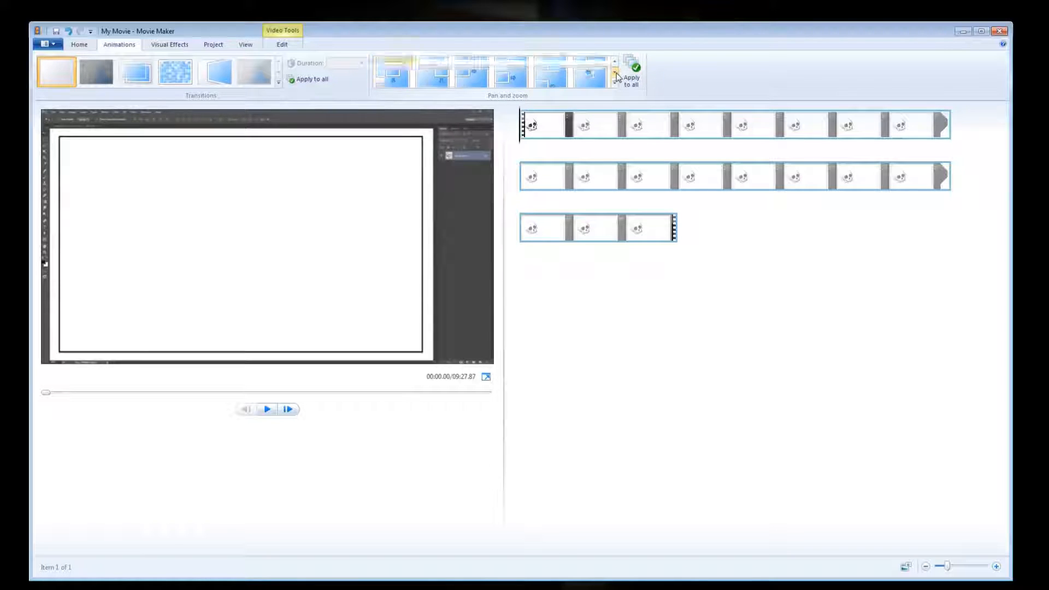
left_click(614, 62)
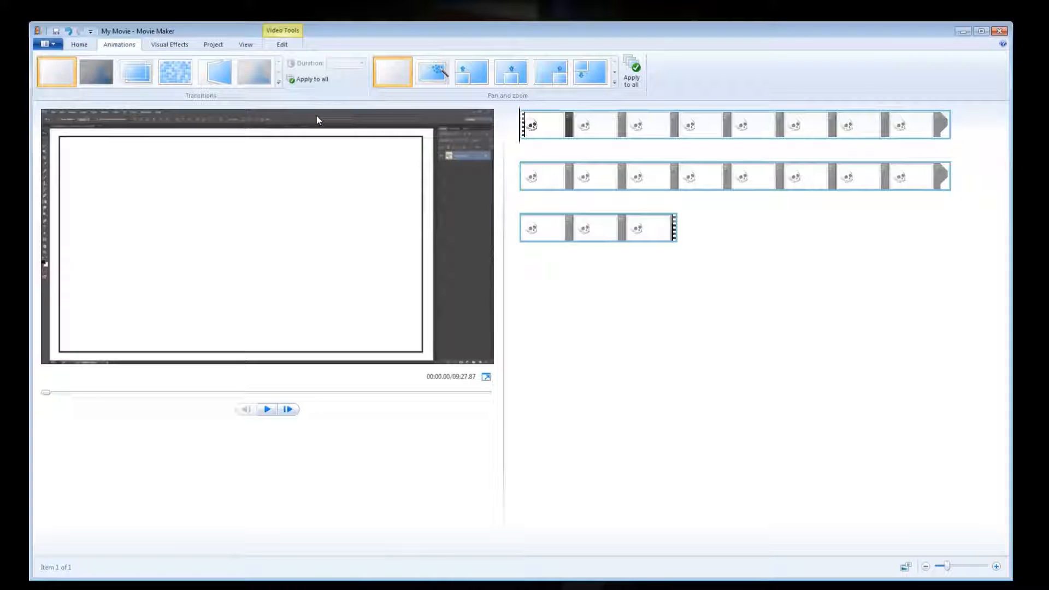
- Try the sepia visual effect on the clip and browse the rest of the visual effects gallery
left_click(173, 45)
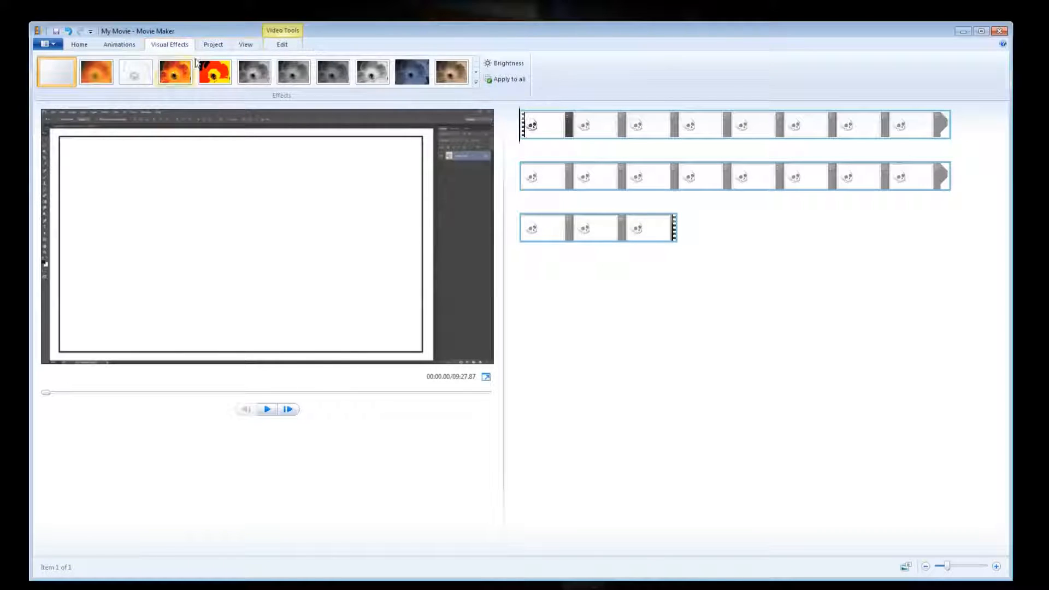
left_click(457, 76)
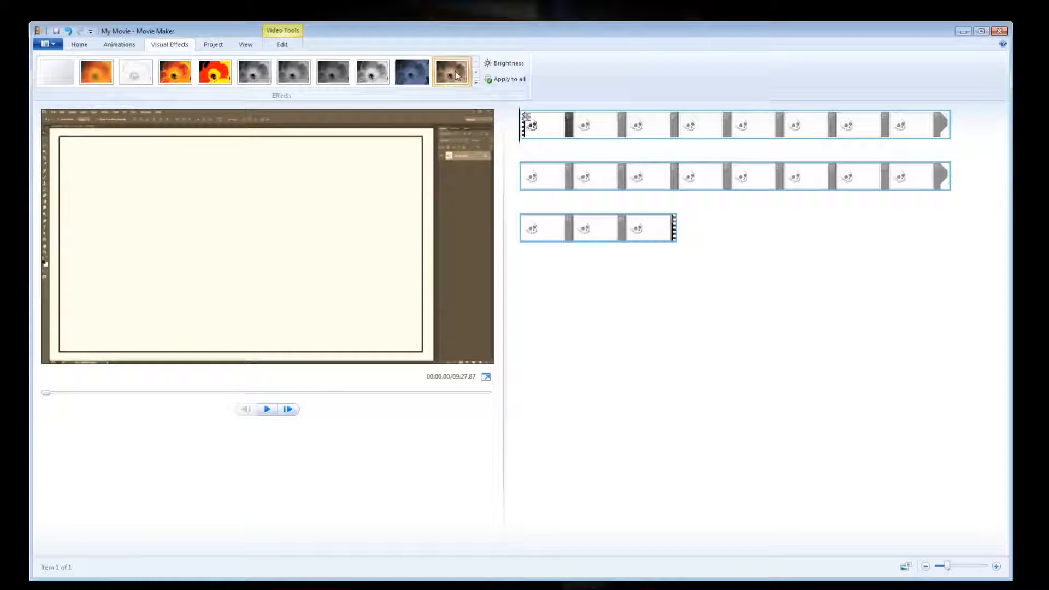
left_click(412, 72)
left_click(476, 72)
left_click(477, 64)
left_click(452, 73)
left_click(476, 74)
left_click(476, 73)
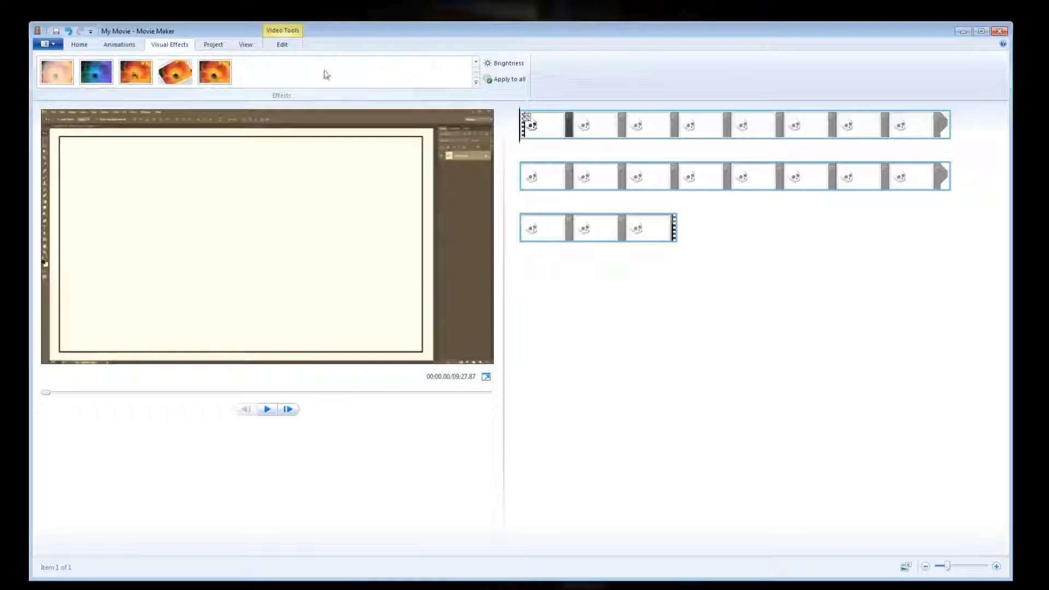
- Try an effect from the end of the gallery and a black-and-white effect, and restore the clip to no effect
left_click(136, 71)
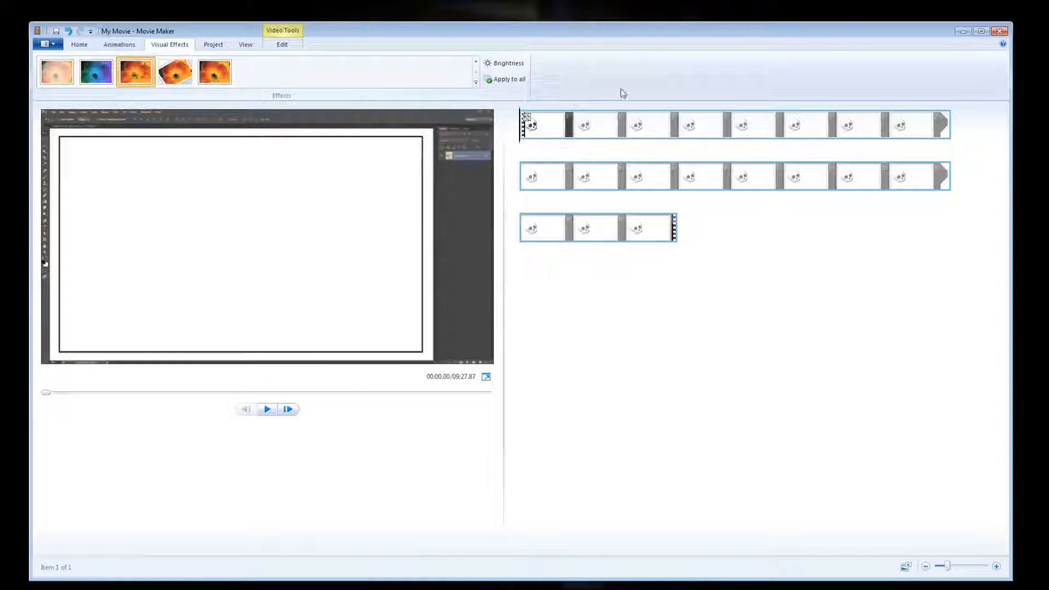
left_click(476, 63)
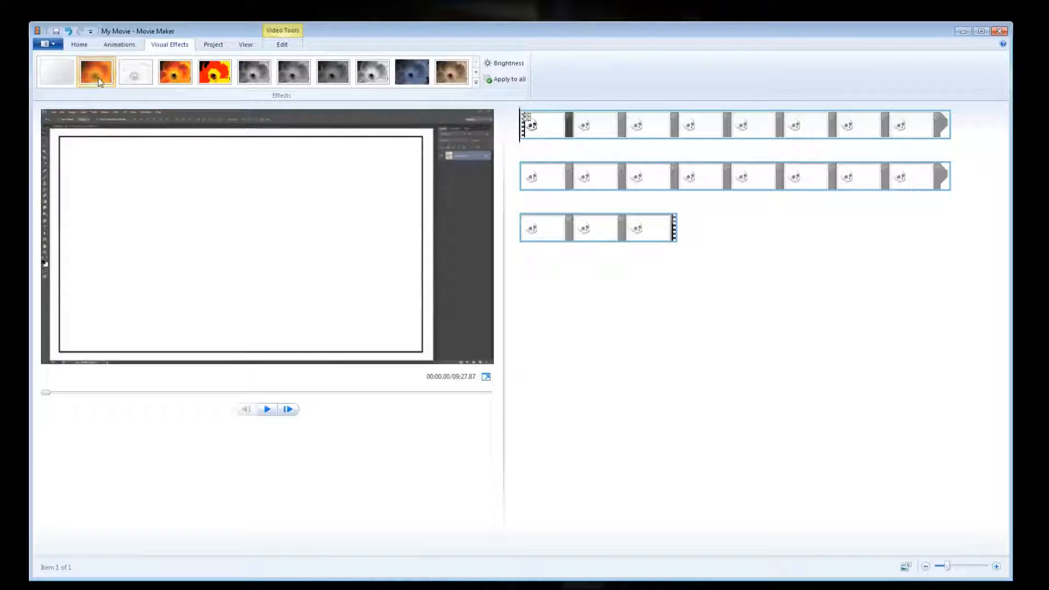
left_click(306, 75)
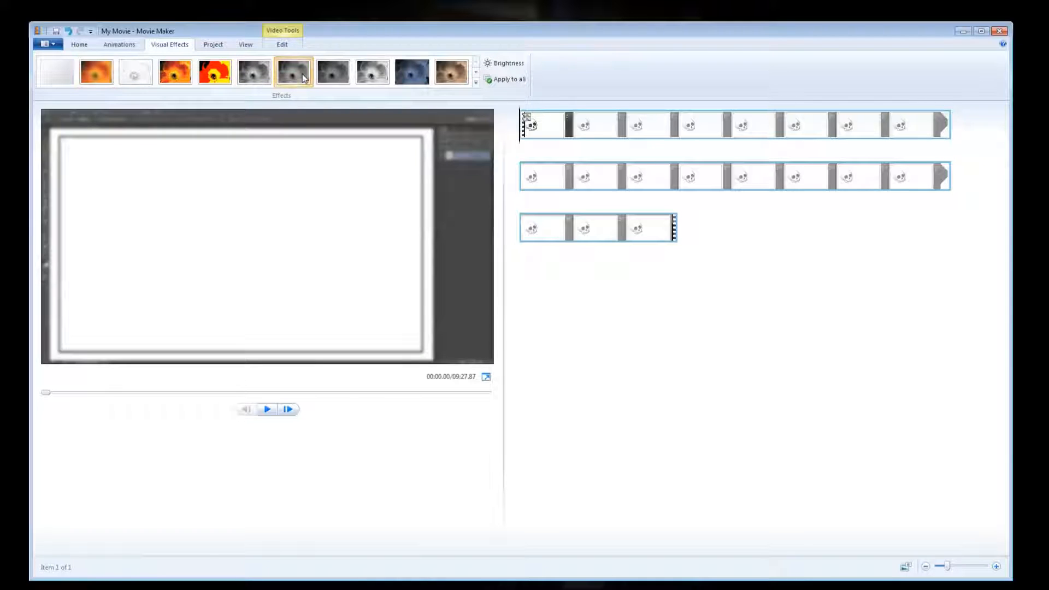
left_click(478, 78)
left_click(476, 66)
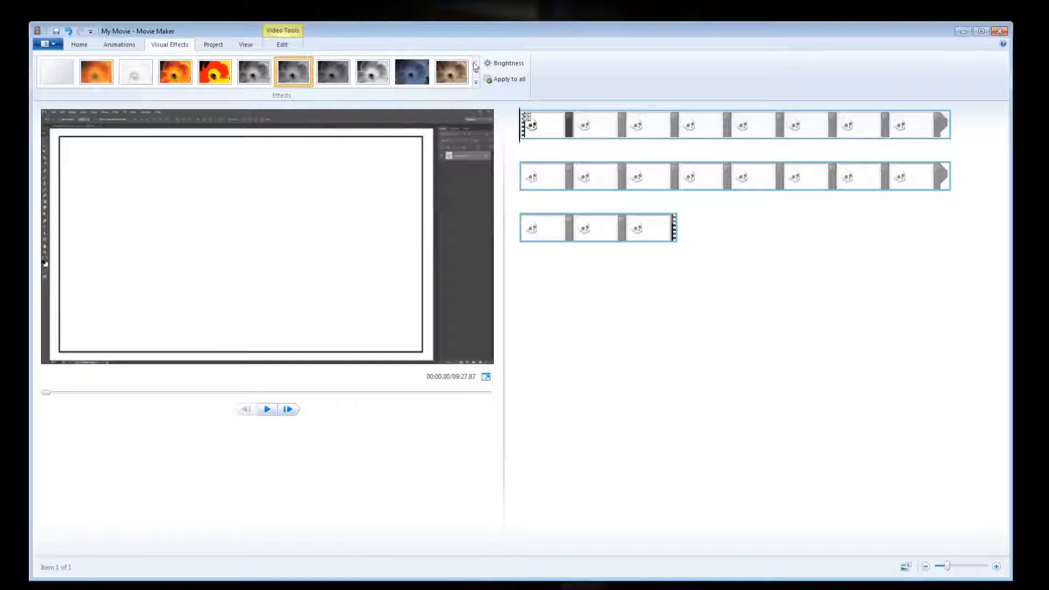
left_click(58, 72)
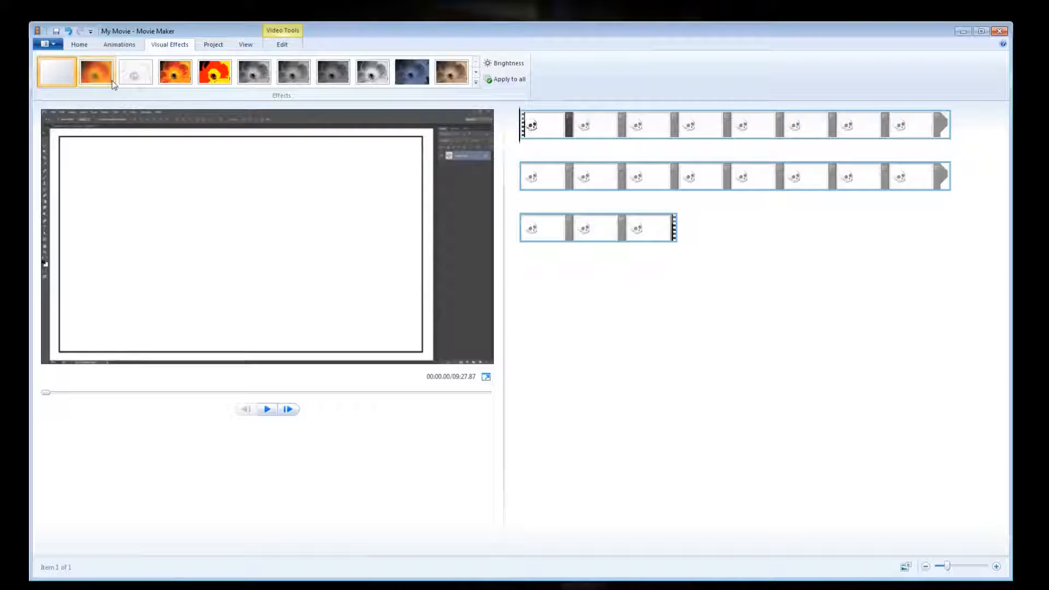
- Review the project's audio emphasis and aspect ratio settings and the available view options
left_click(210, 46)
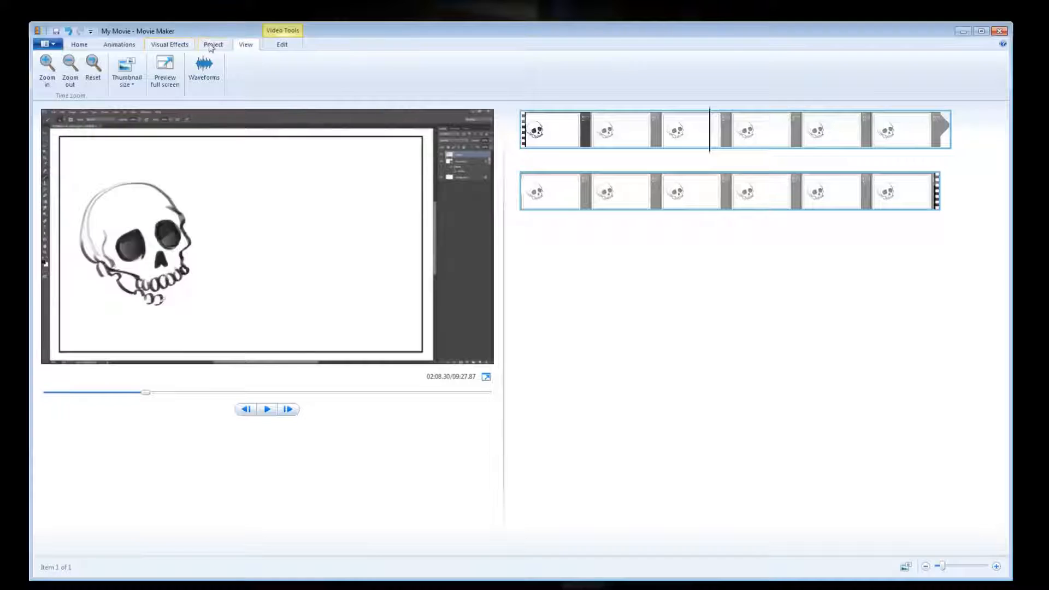
left_click(214, 45)
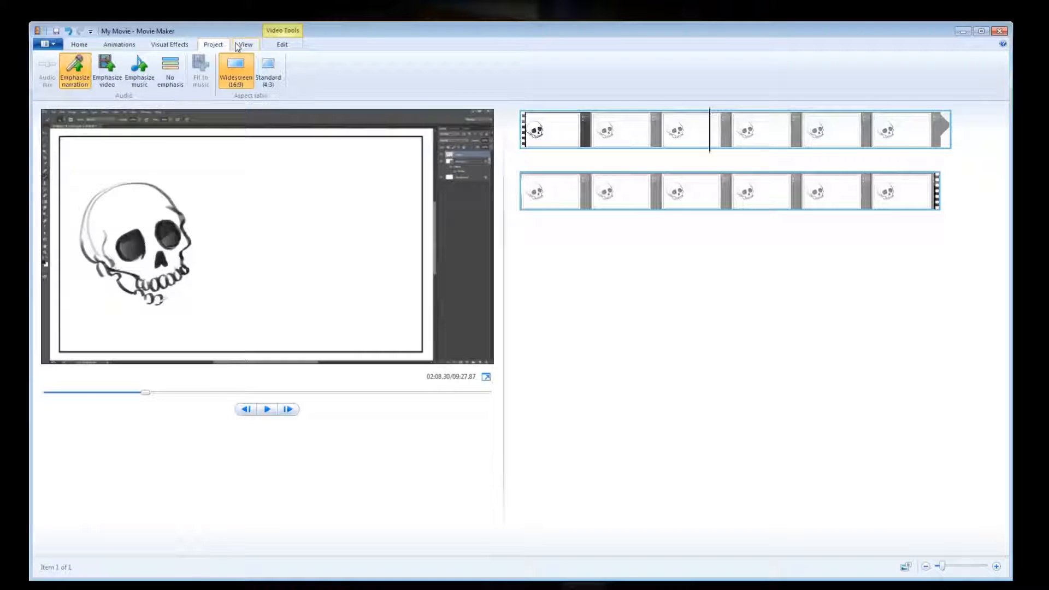
left_click(238, 46)
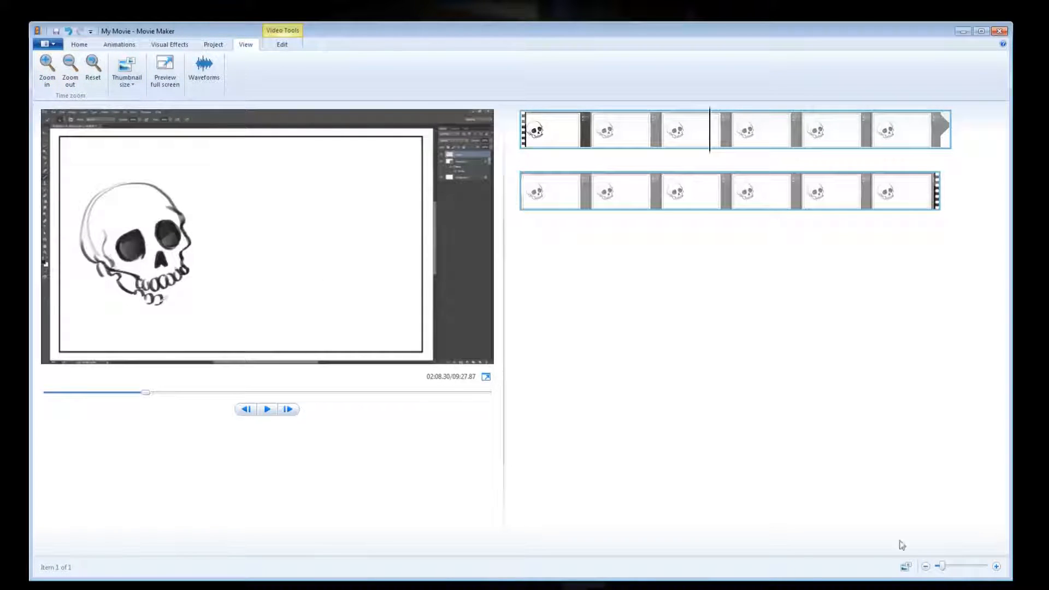
- Scrub the playhead to about 02:51 while enlarging the timeline's time scale, and zoom the timeline back out
left_click(47, 66)
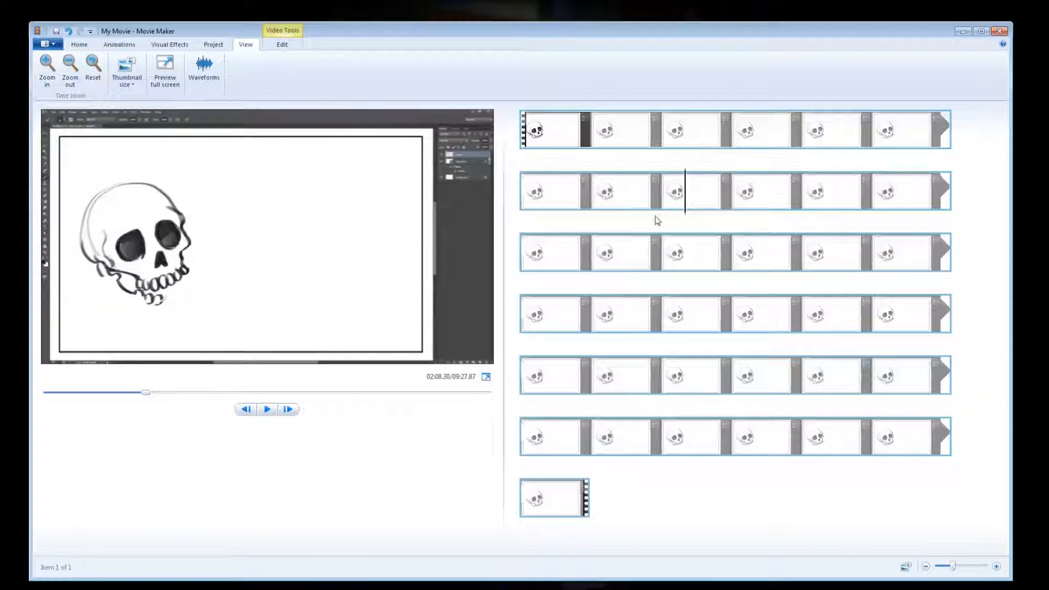
left_click_drag(686, 219, 854, 219)
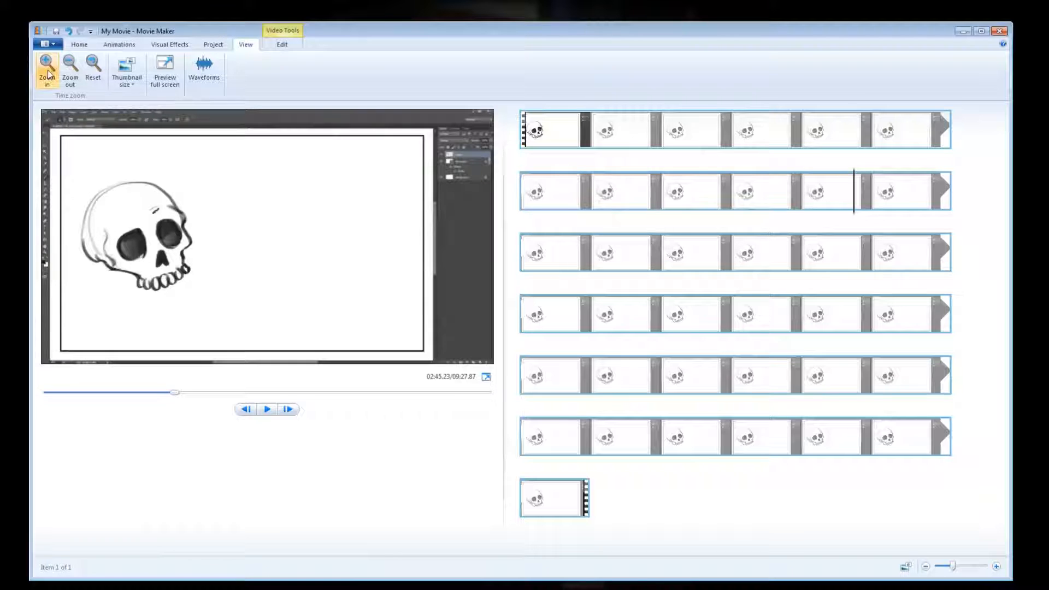
left_click_drag(855, 217, 862, 219)
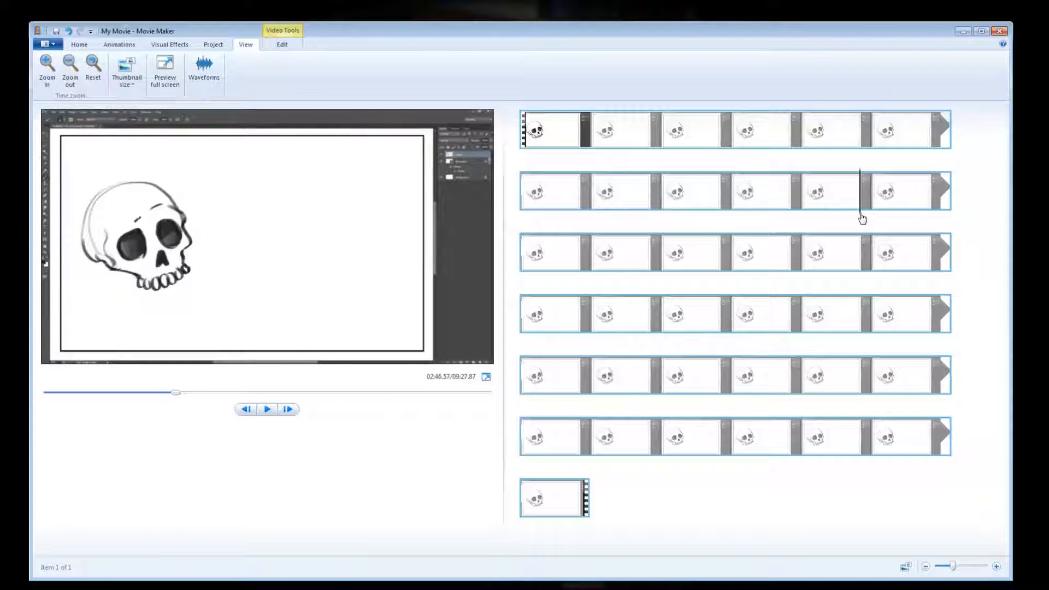
left_click(47, 64)
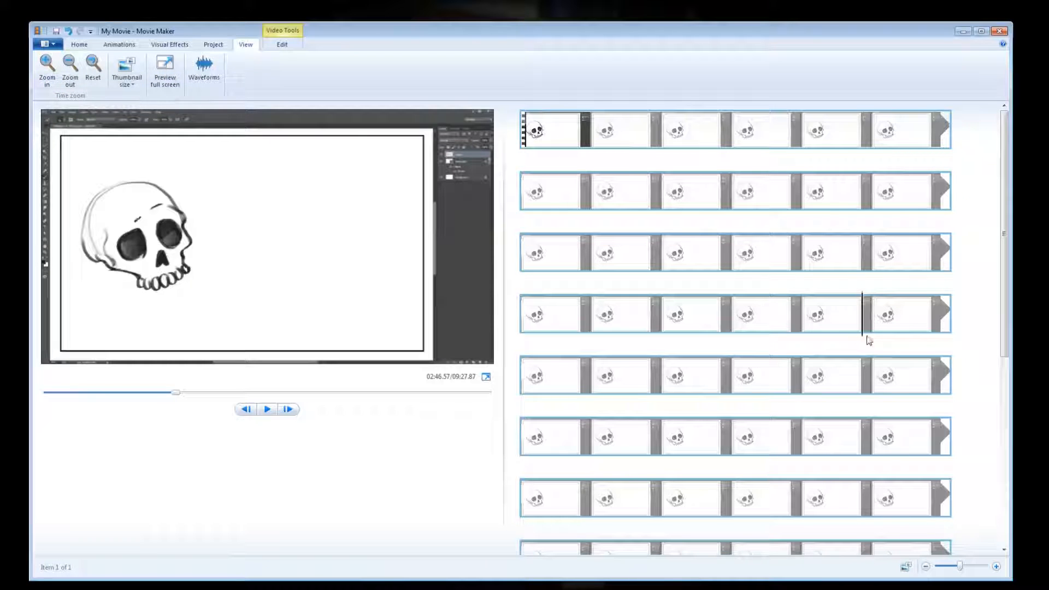
left_click_drag(863, 339, 910, 340)
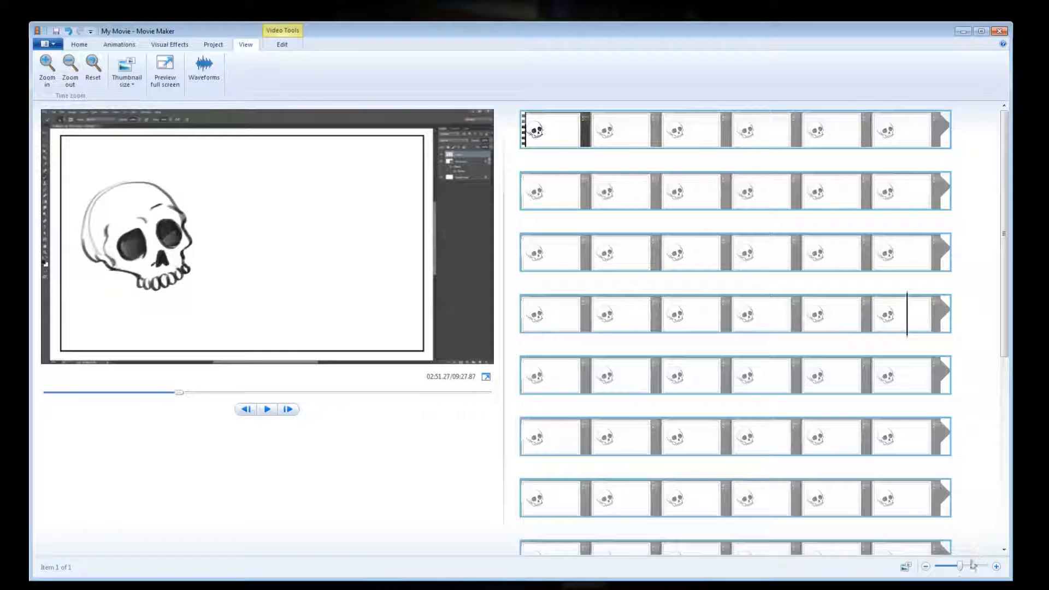
left_click_drag(960, 569, 945, 568)
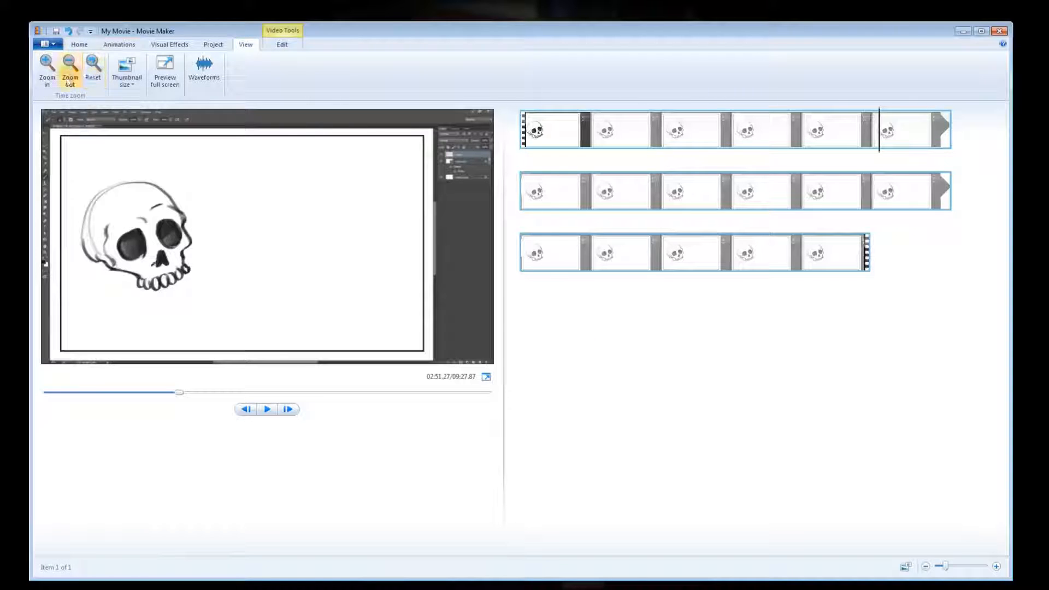
- Try the Small and Extra small thumbnail sizes on the timeline and return to Medium icons
left_click(131, 82)
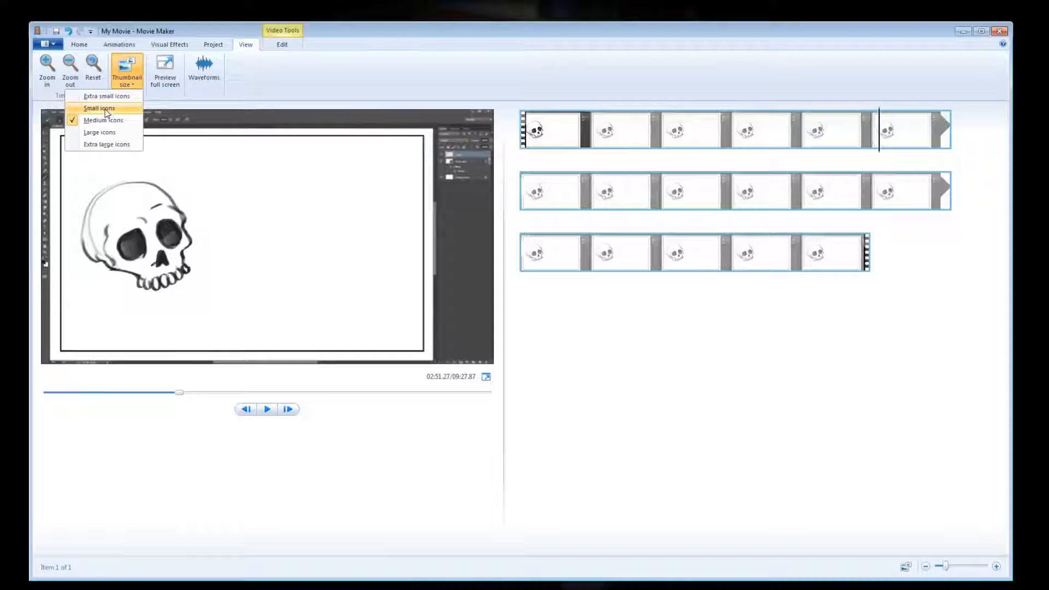
left_click(104, 108)
left_click(131, 79)
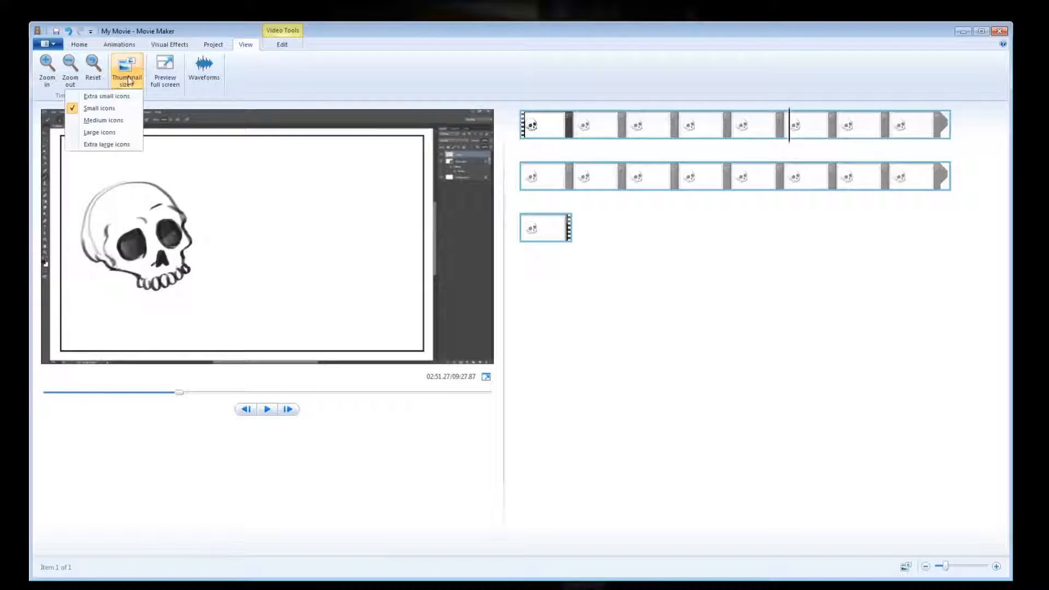
left_click(104, 94)
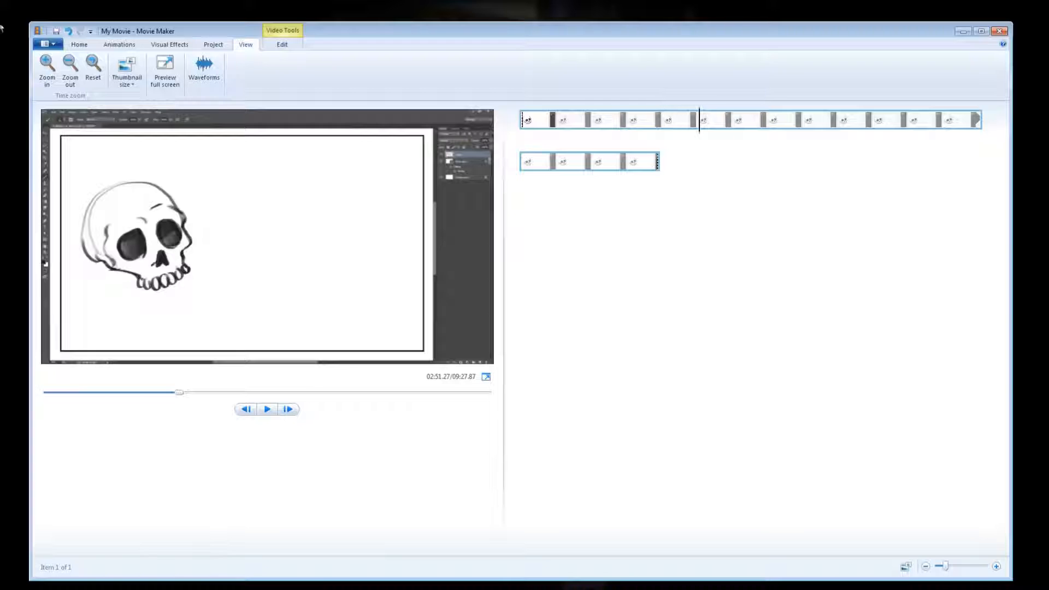
left_click(127, 76)
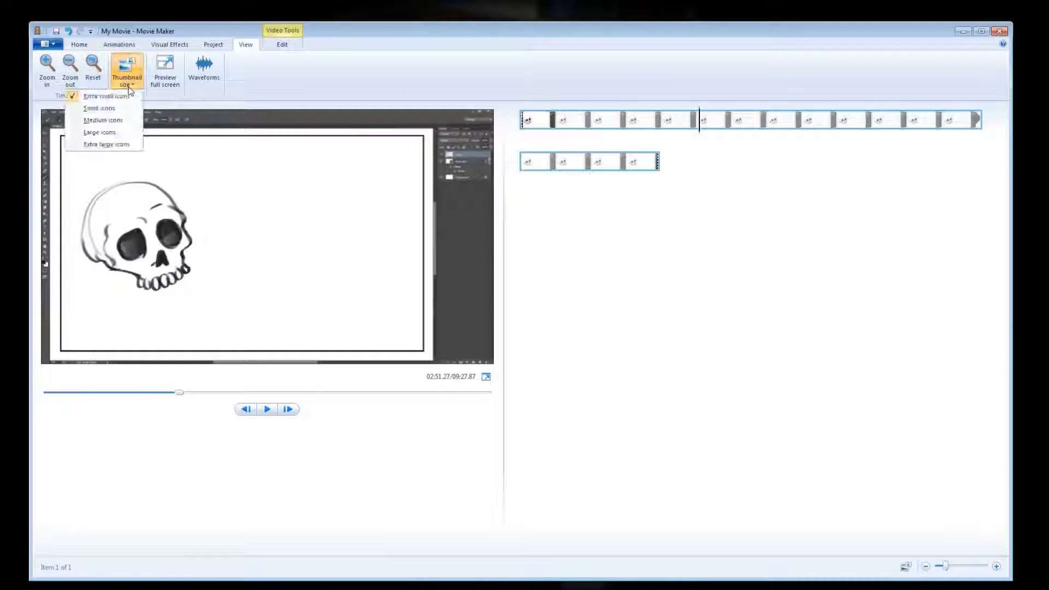
left_click(104, 125)
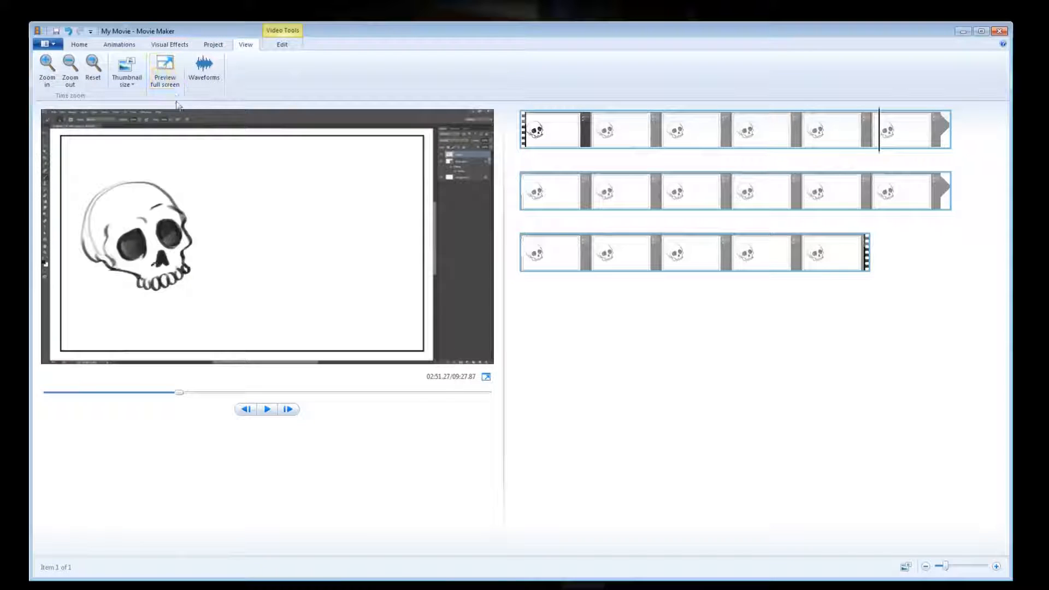
- Toggle the audio waveform display for the timeline, leaving it turned on
left_click(204, 69)
left_click(208, 69)
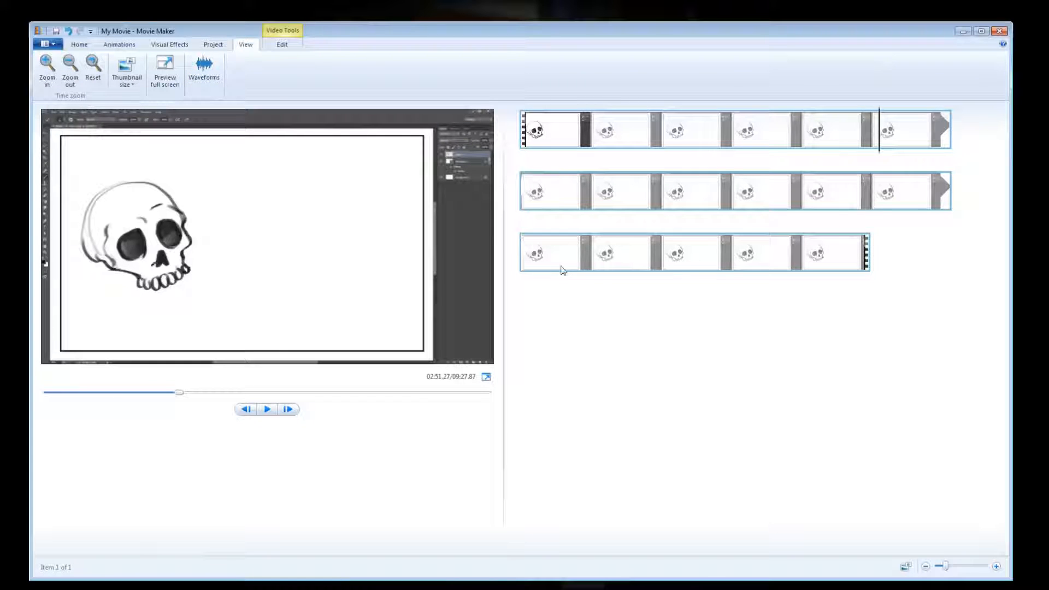
left_click(205, 71)
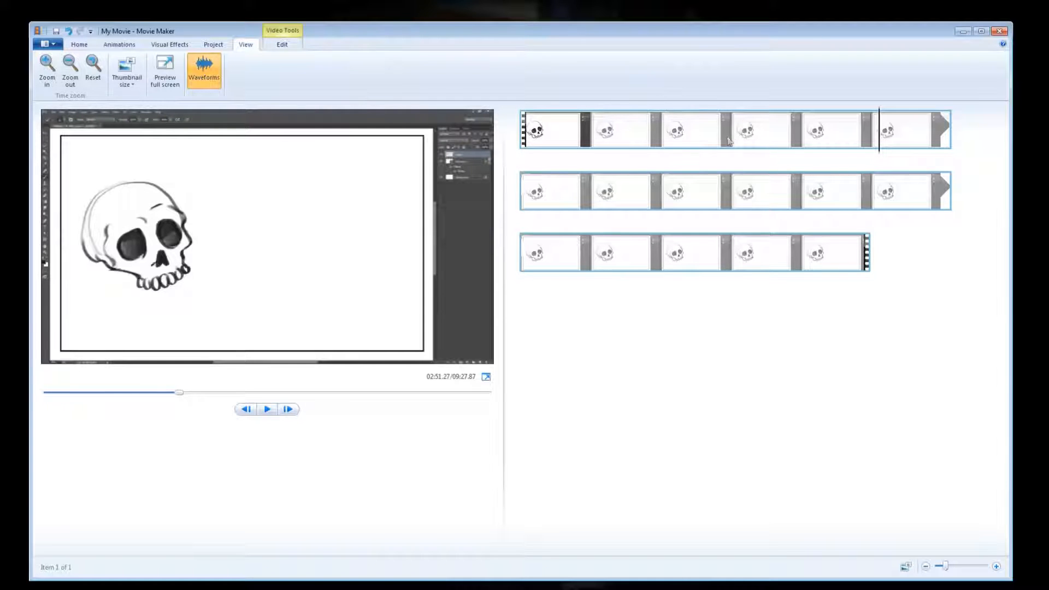
- Show the clip's editing options and scrub through the drawing to about 00:38
left_click(289, 48)
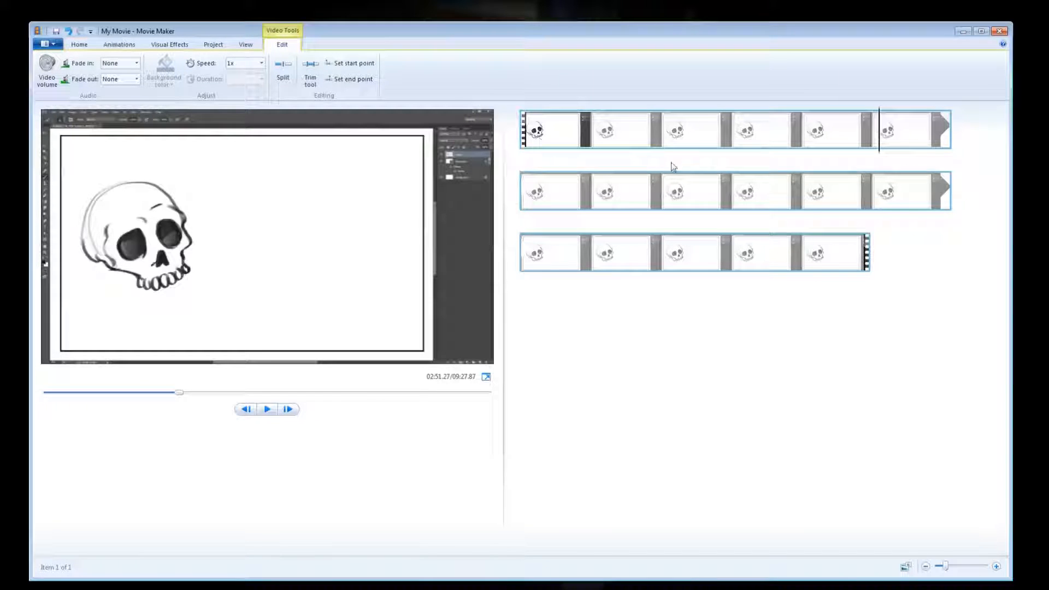
left_click(725, 143)
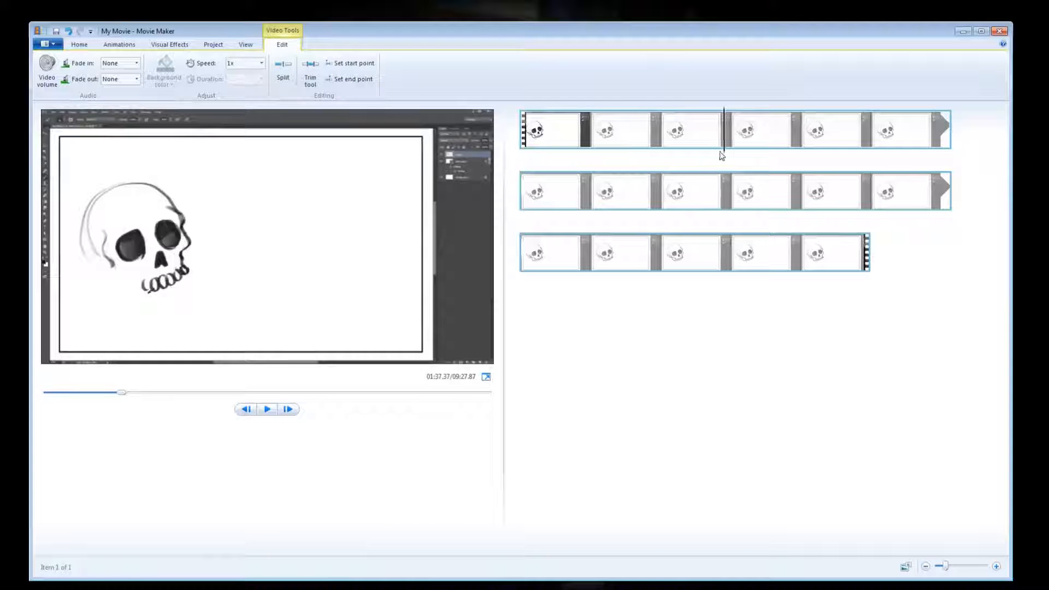
left_click(548, 139)
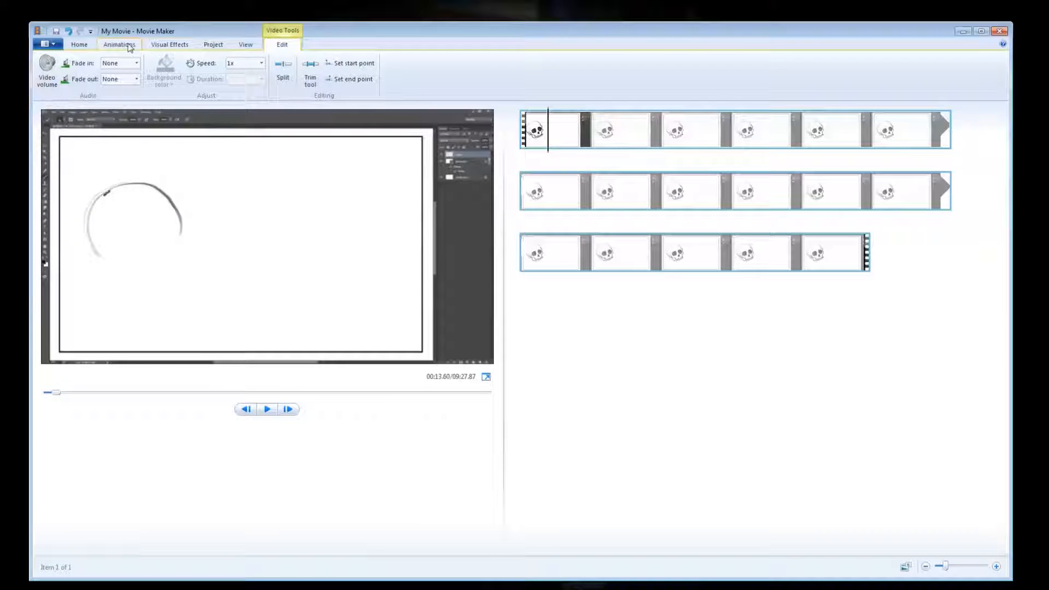
left_click_drag(551, 153, 599, 156)
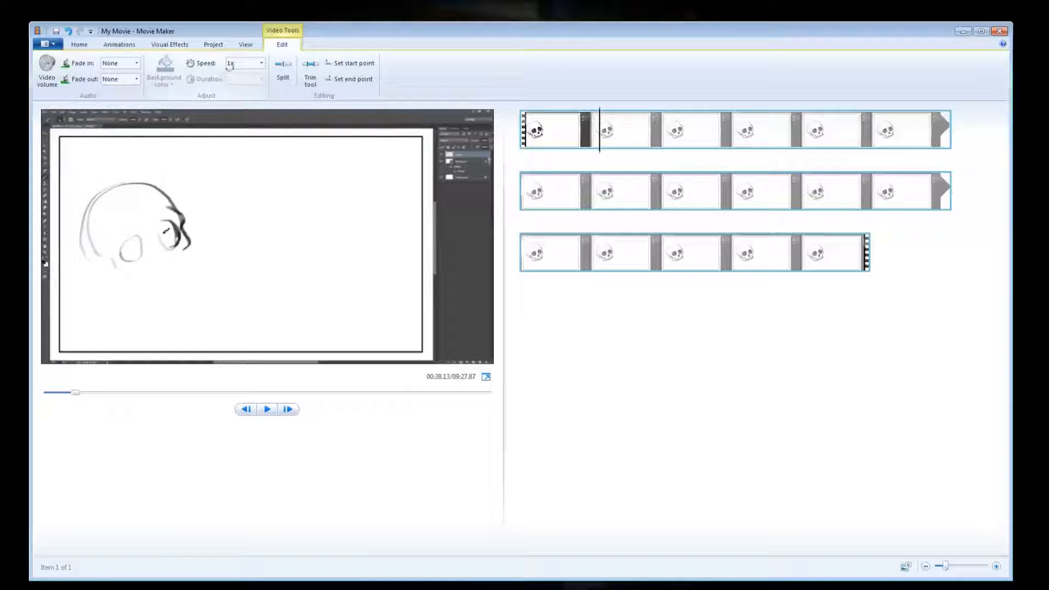
- Try an 8x playback speed on the clip and restore its speed to 1x
left_click(262, 63)
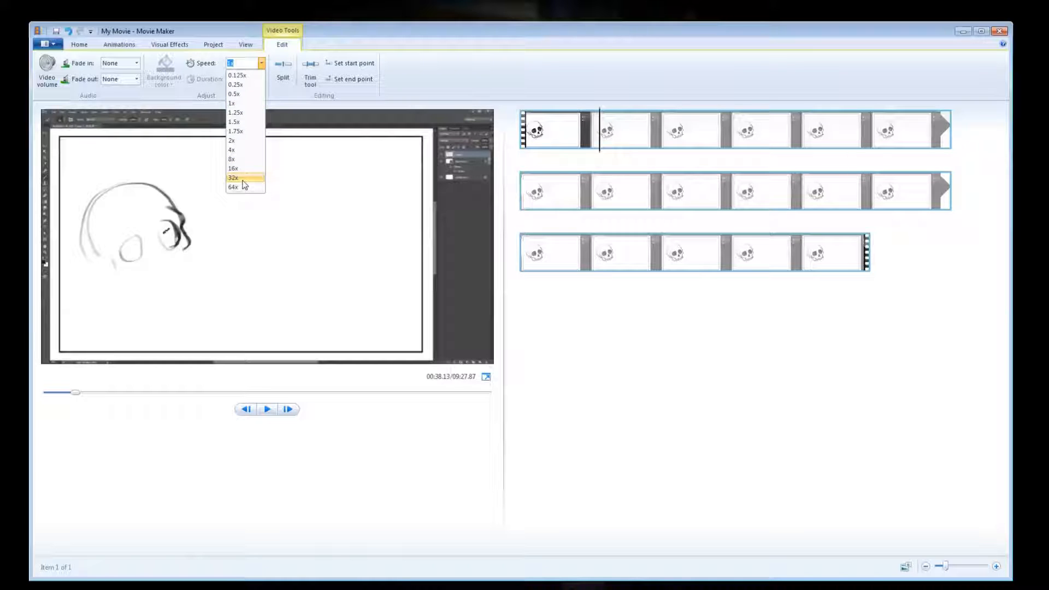
left_click(240, 159)
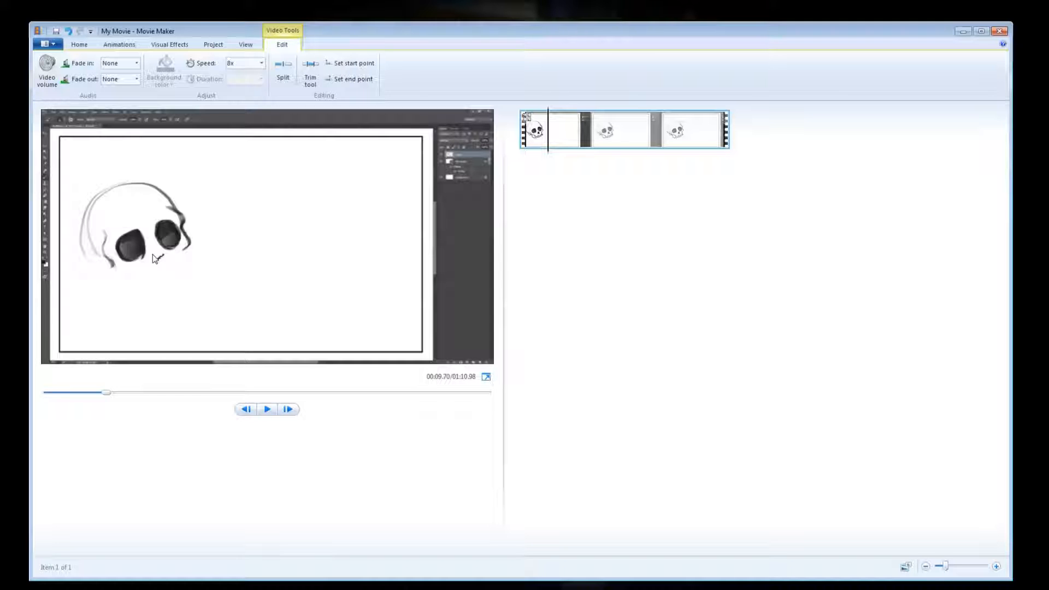
left_click(262, 64)
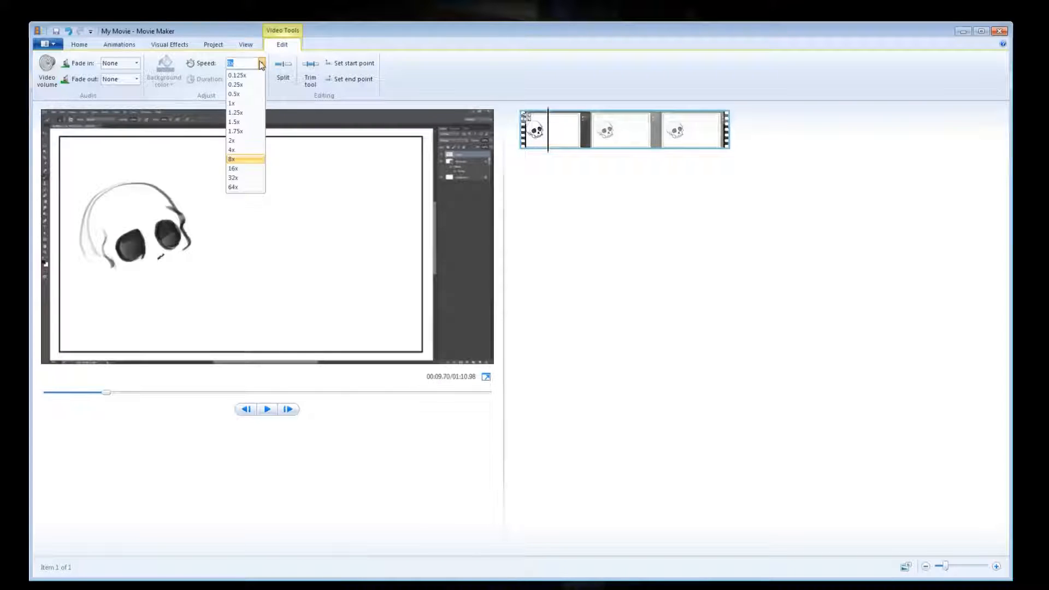
left_click(240, 103)
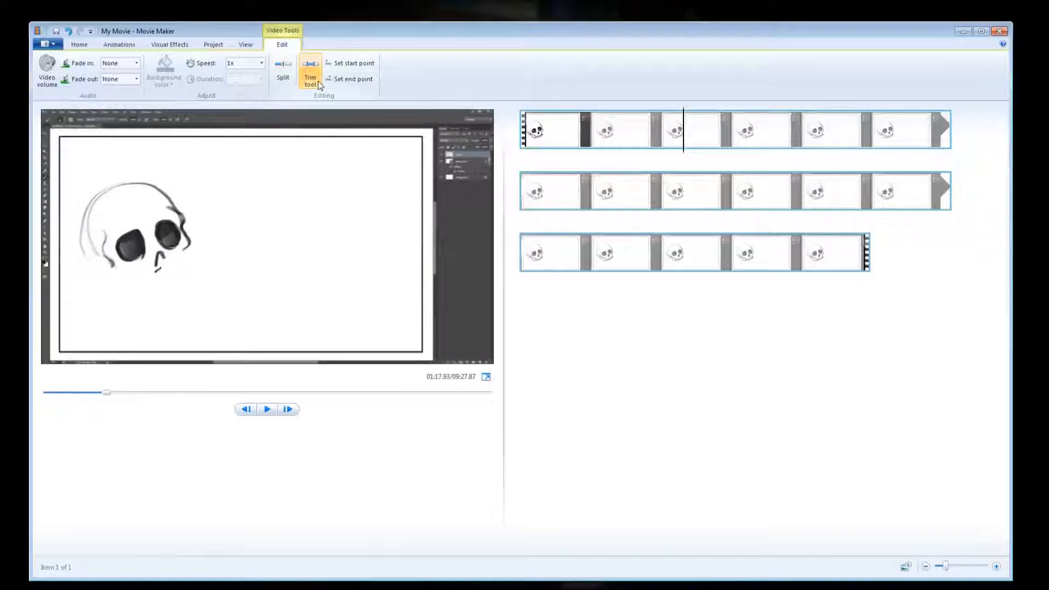
- Move the playhead to about 01:56 and split the clip there
left_click_drag(684, 153, 652, 158)
mouse_move(671, 156)
left_mouse_down()
mouse_move(789, 140)
mouse_move(786, 157)
mouse_move(766, 158)
left_mouse_up()
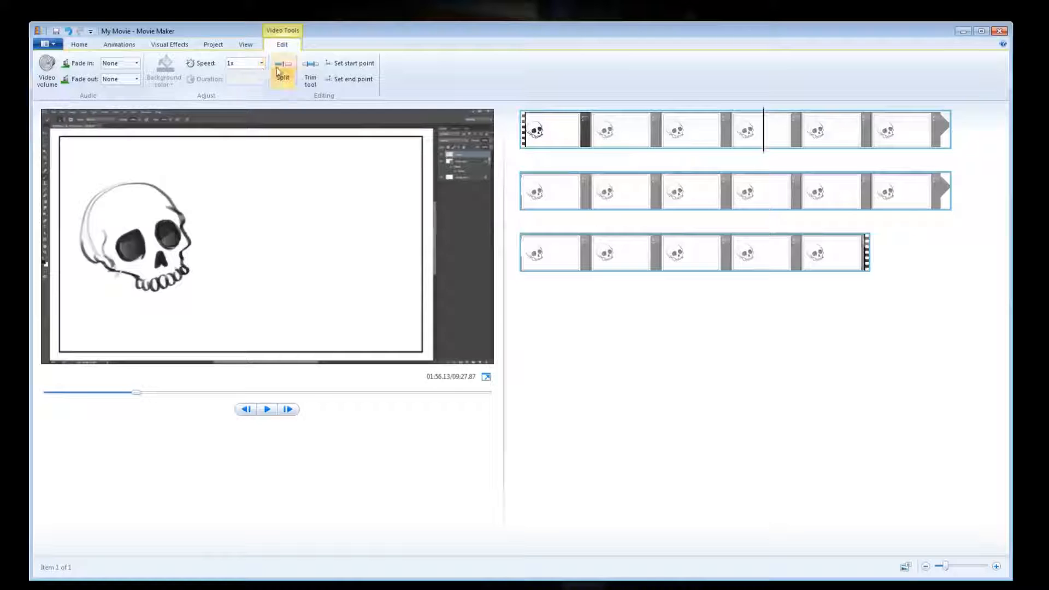
right_click(761, 146)
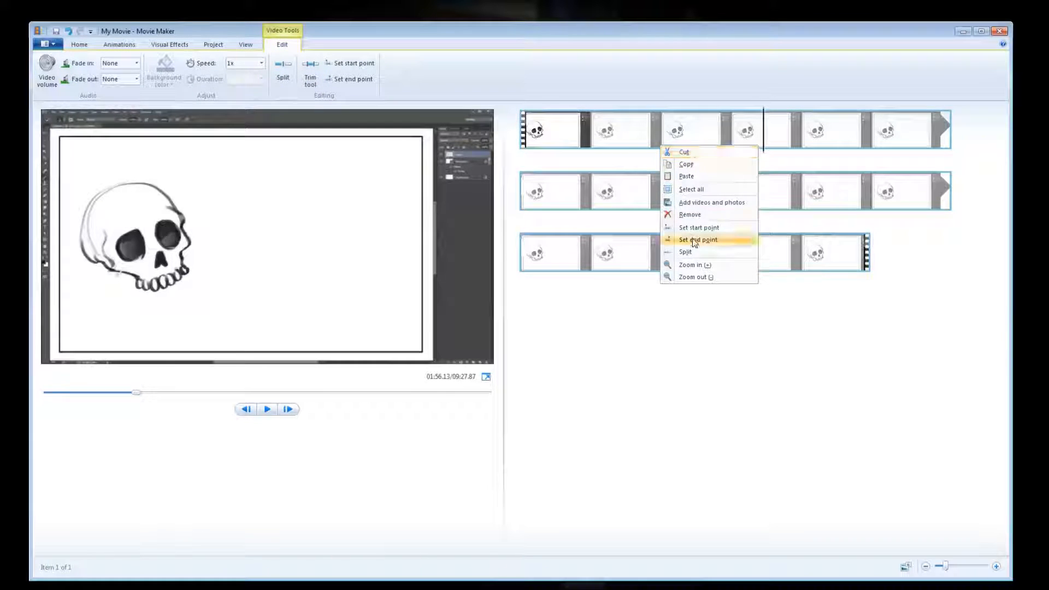
left_click(694, 252)
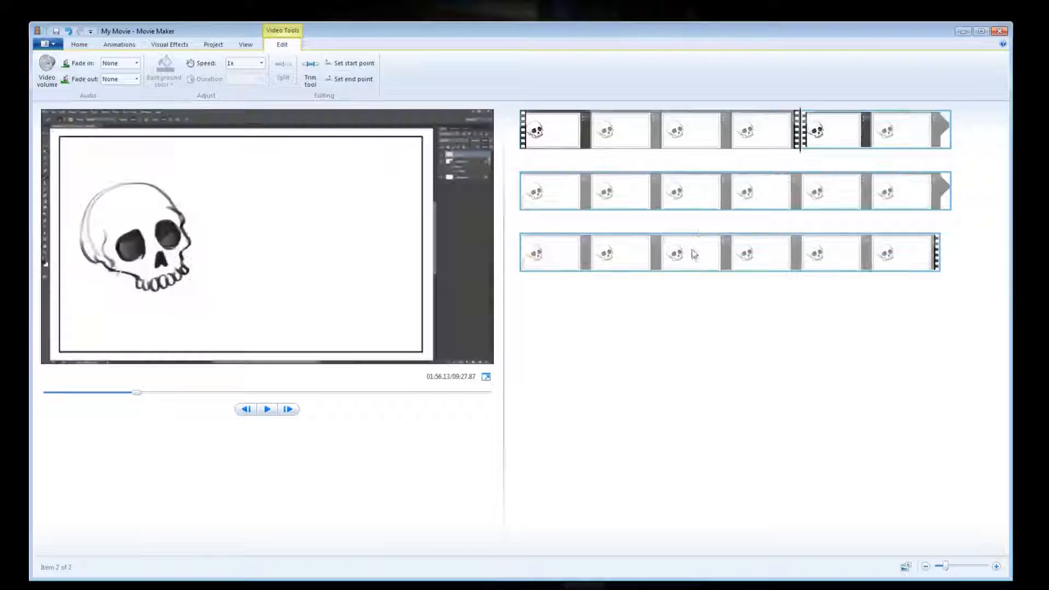
- Scrub through the parts before and after the split, from the movie's start to about 03:00
left_click(797, 145)
left_click_drag(825, 142, 522, 145)
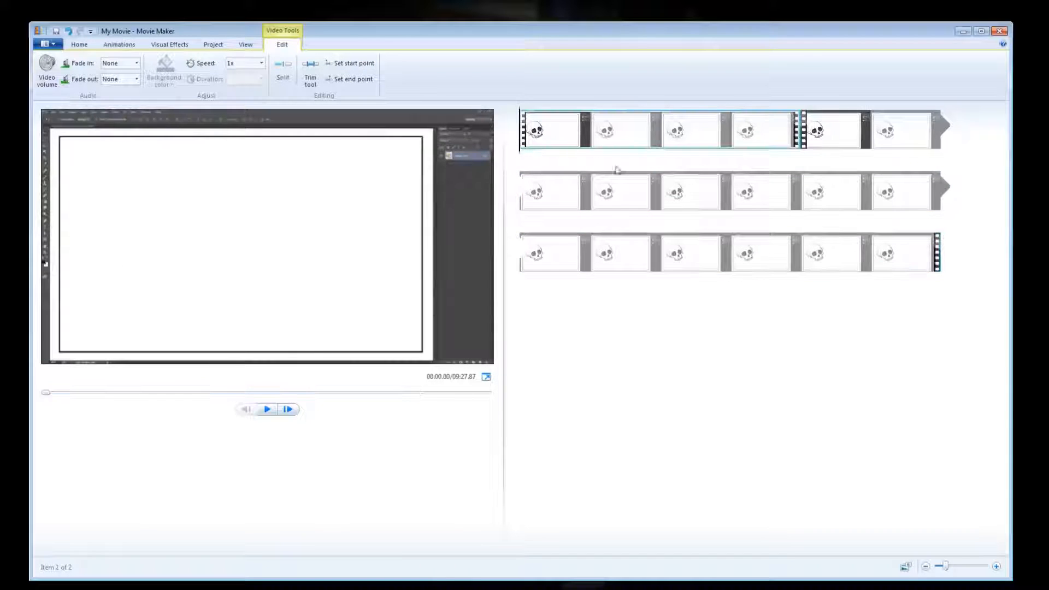
left_click_drag(521, 157, 867, 145)
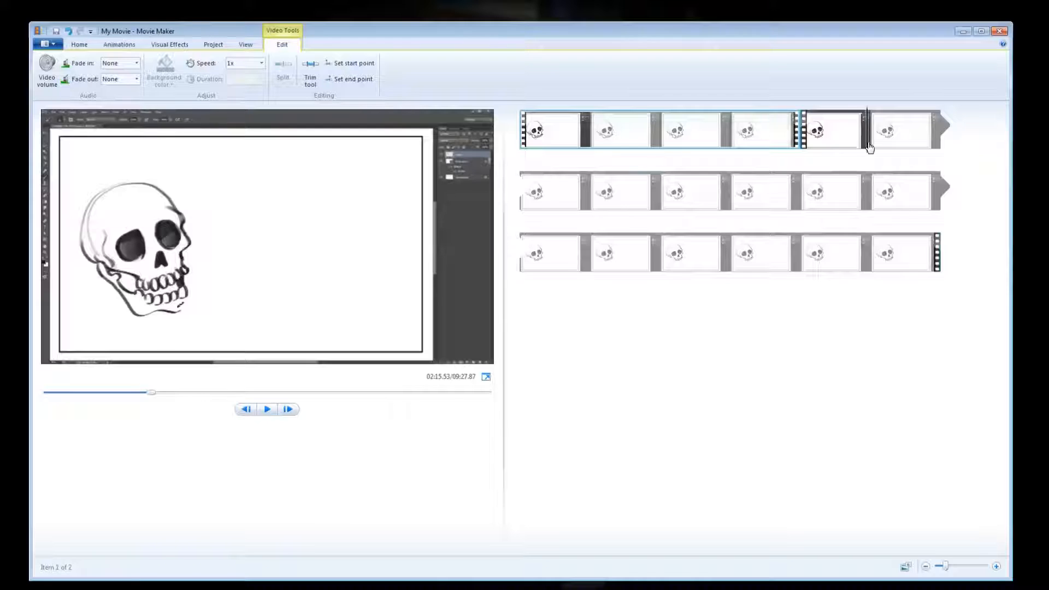
left_click(534, 208)
mouse_move(520, 218)
left_mouse_down()
mouse_move(534, 218)
mouse_move(524, 219)
left_mouse_up()
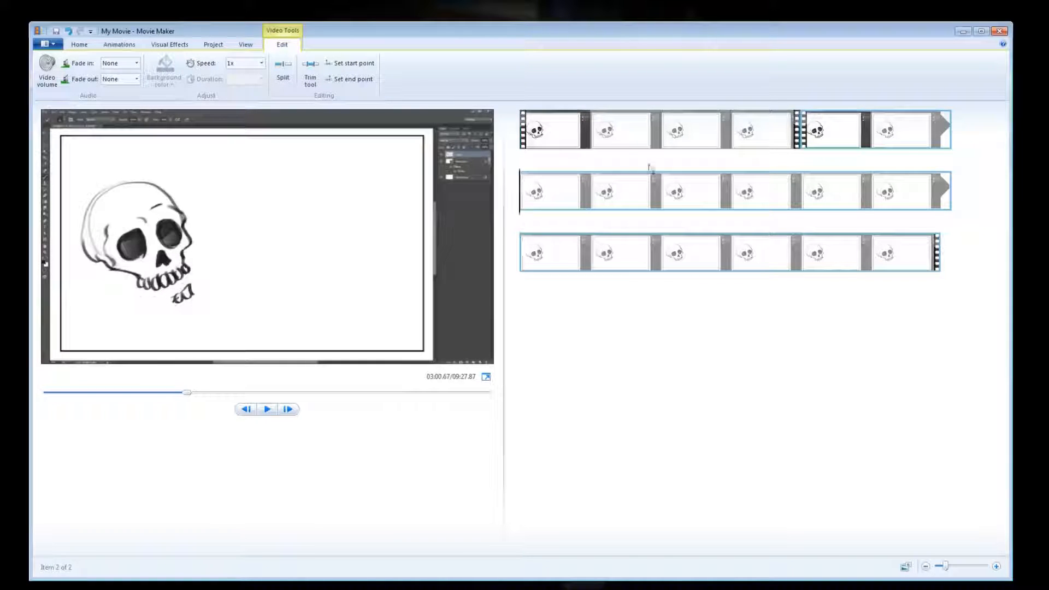
- Move the playhead to about 02:42 in the second clip and split it there
left_click(871, 144)
left_click_drag(869, 149, 905, 149)
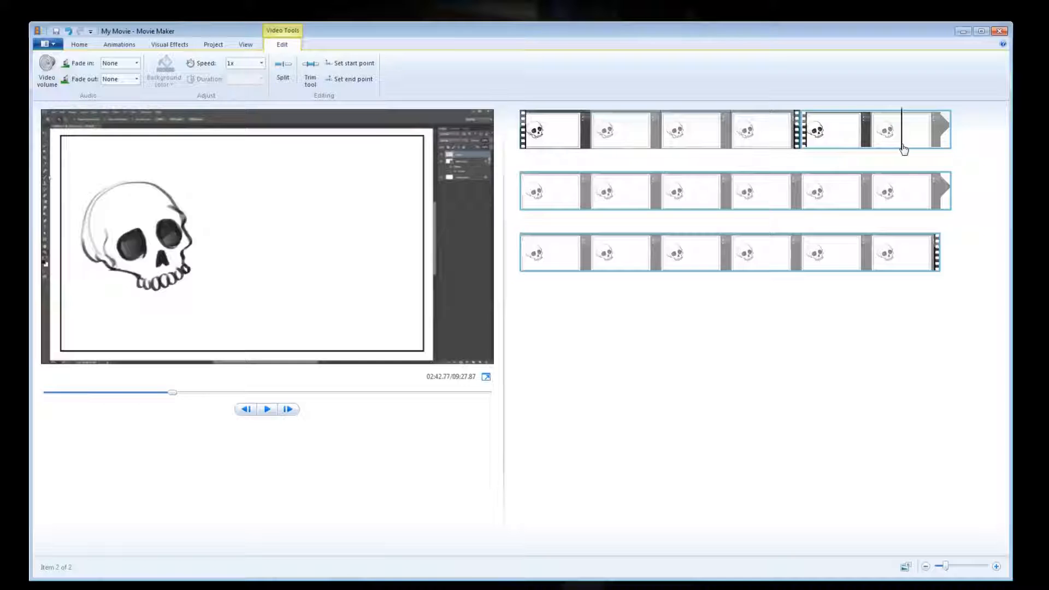
right_click(904, 149)
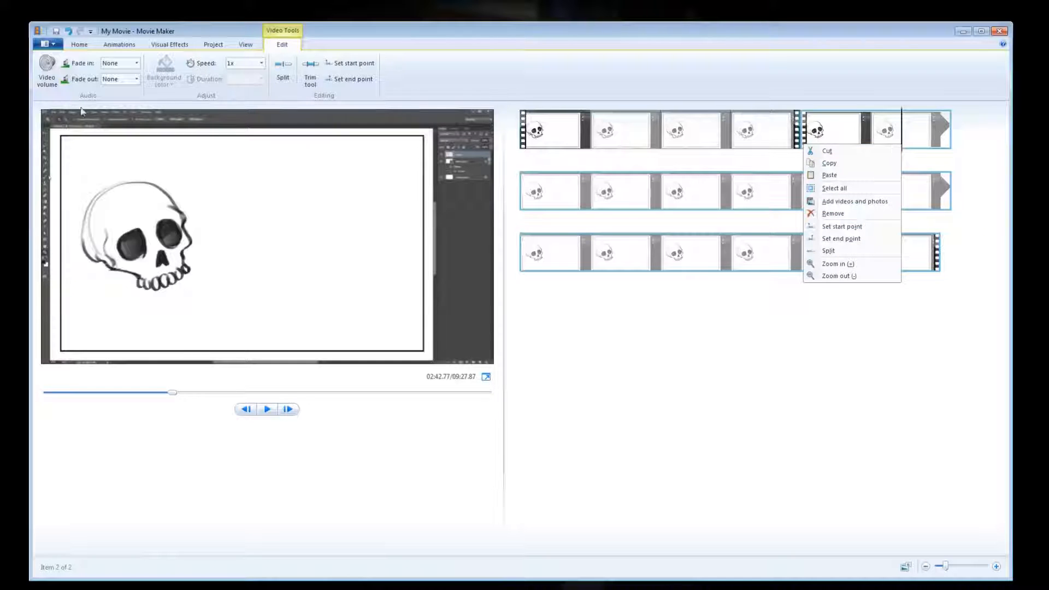
left_click(283, 71)
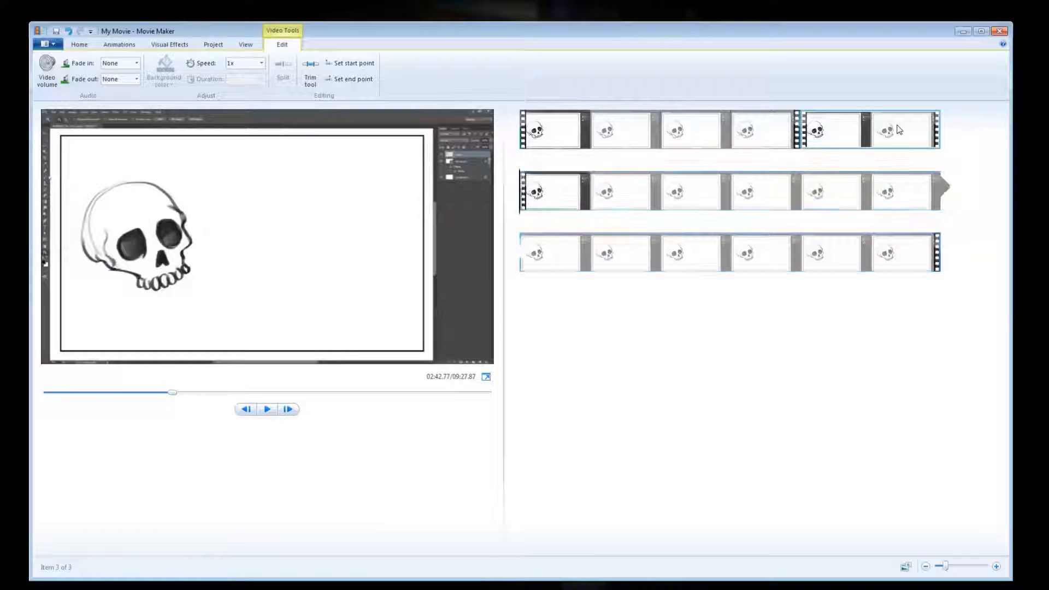
- Delete the middle segment, scrub over the join, and undo both the deletion and the last split
left_click(871, 143)
key("Delete")
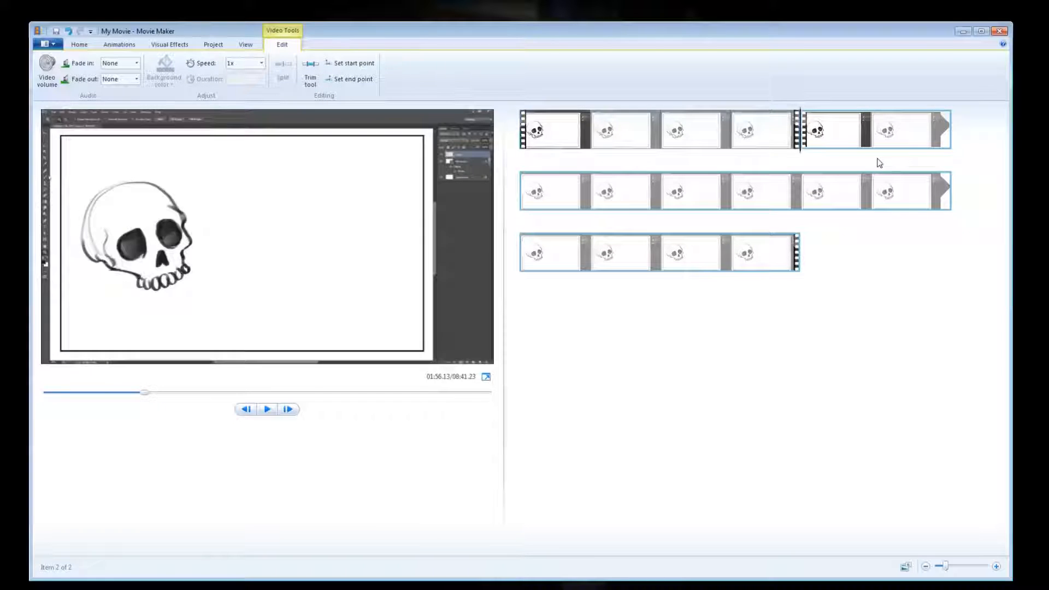
left_click(795, 158)
left_click_drag(795, 158, 810, 149)
key("ctrl+z")
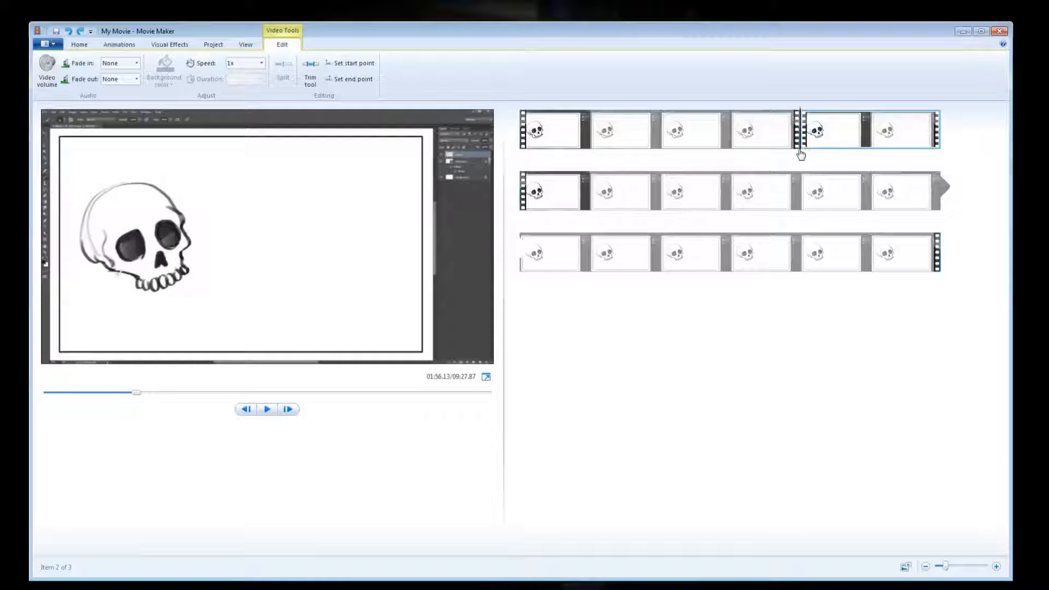
key("ctrl+z")
- Move the playhead to about 02:42 and set it as the second clip's start point
left_click_drag(801, 155, 905, 147)
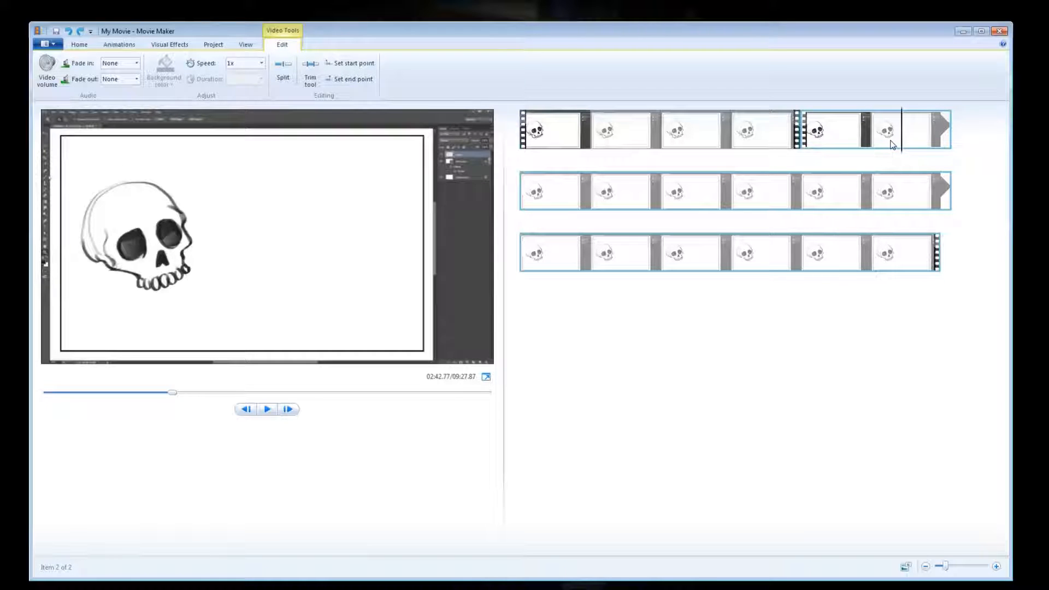
right_click(890, 142)
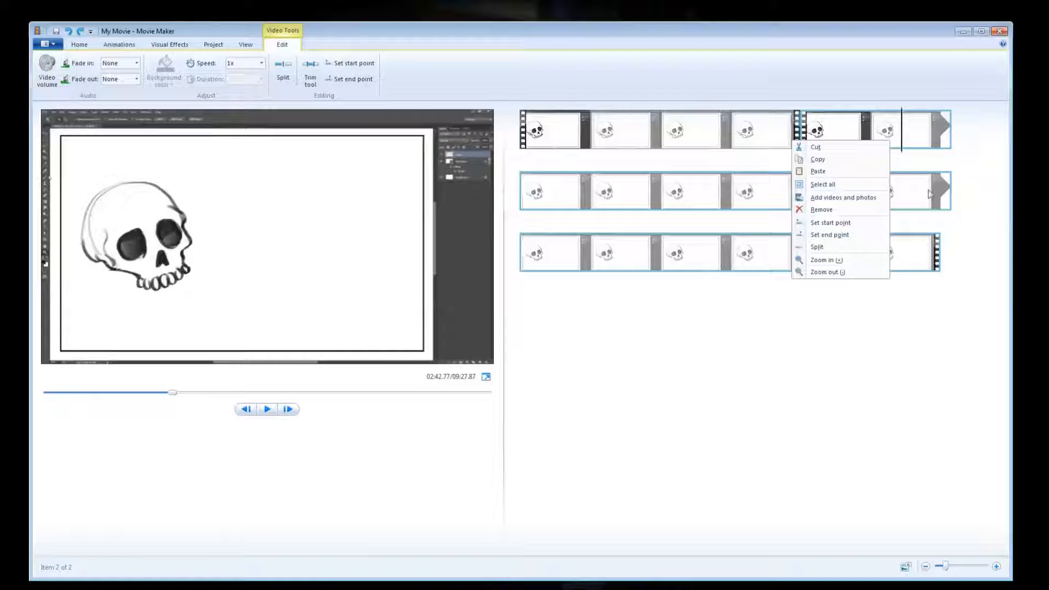
left_click(830, 224)
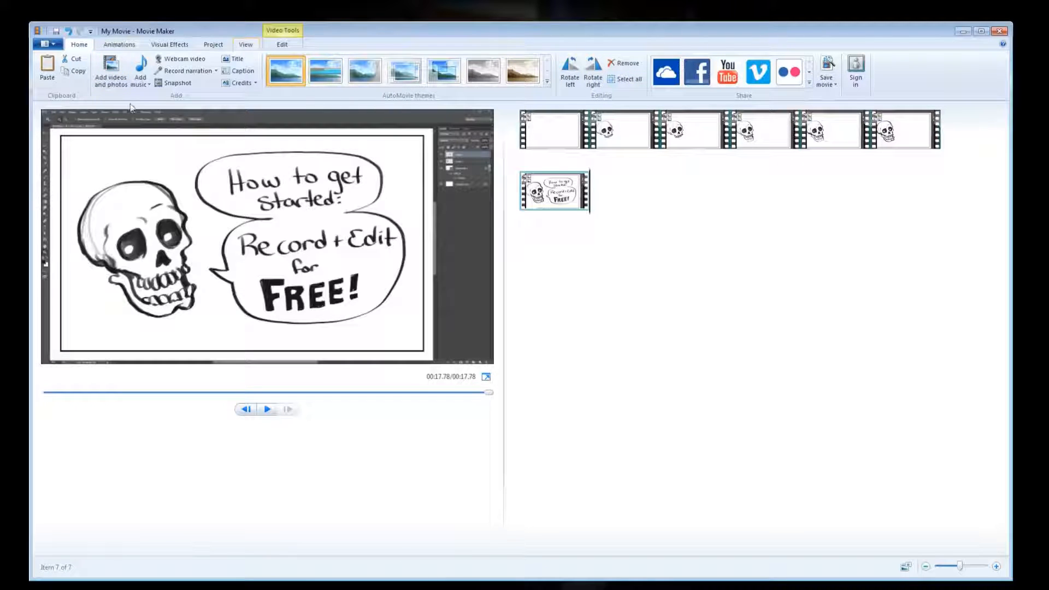
- Start adding music from the PC and browse to the folder Videos > Tutorials > Record+Edit > Music
left_click(150, 84)
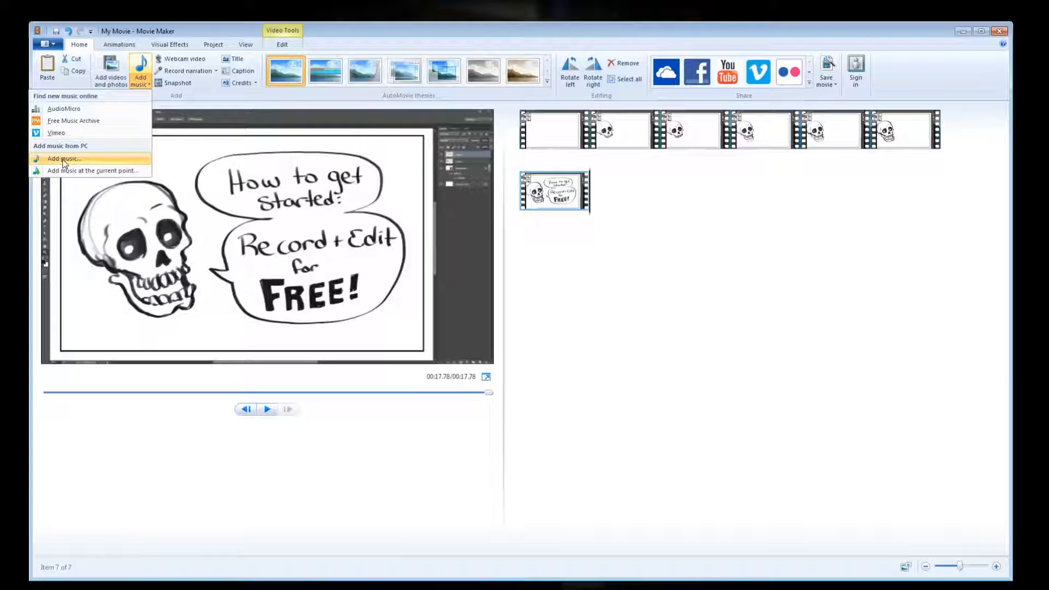
left_click(47, 163)
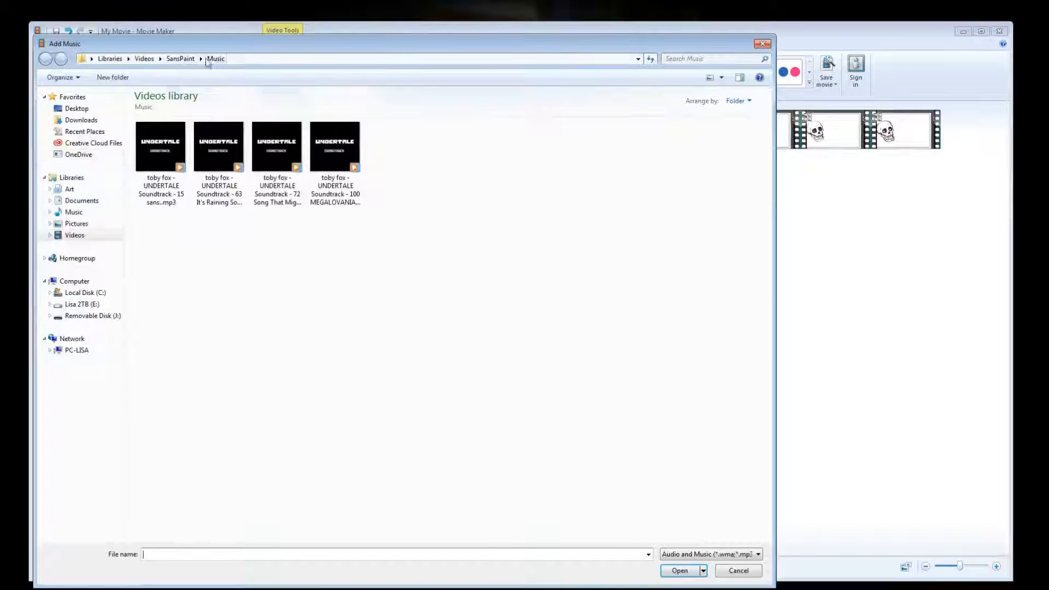
left_click(145, 58)
double_click(335, 168)
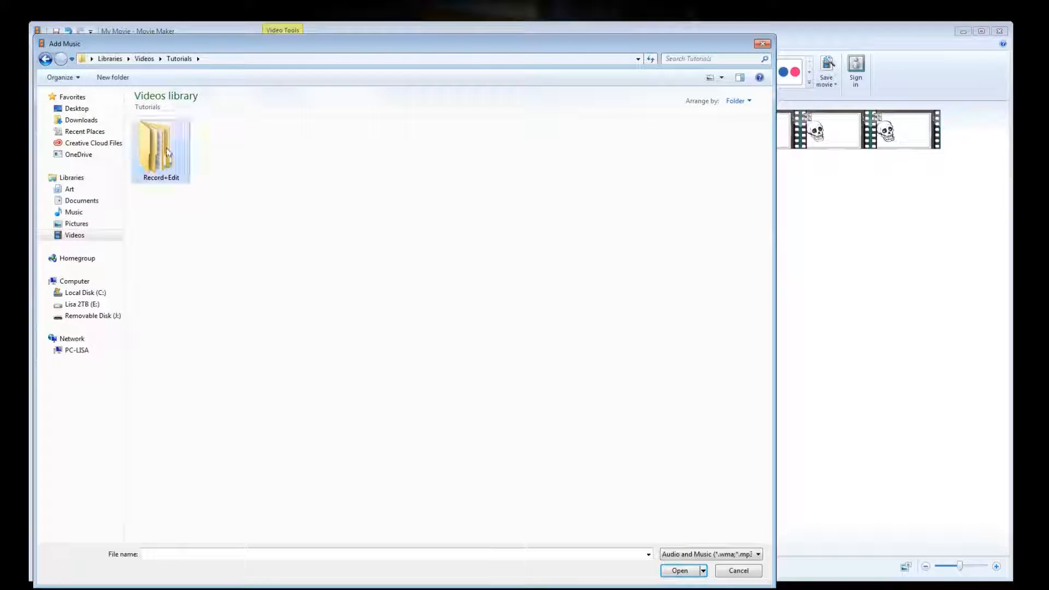
double_click(164, 155)
double_click(214, 148)
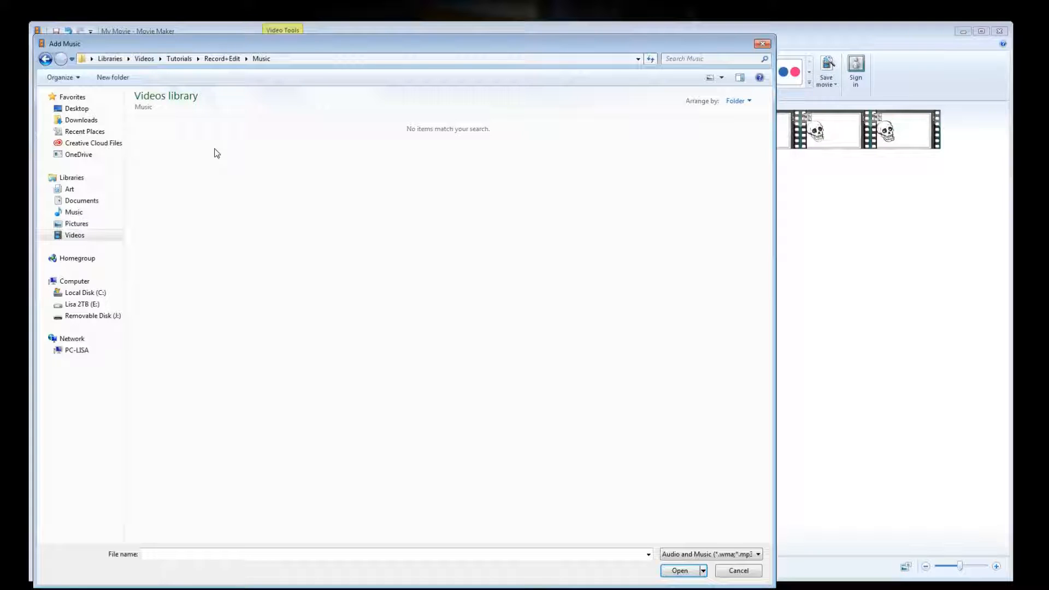
left_click(694, 555)
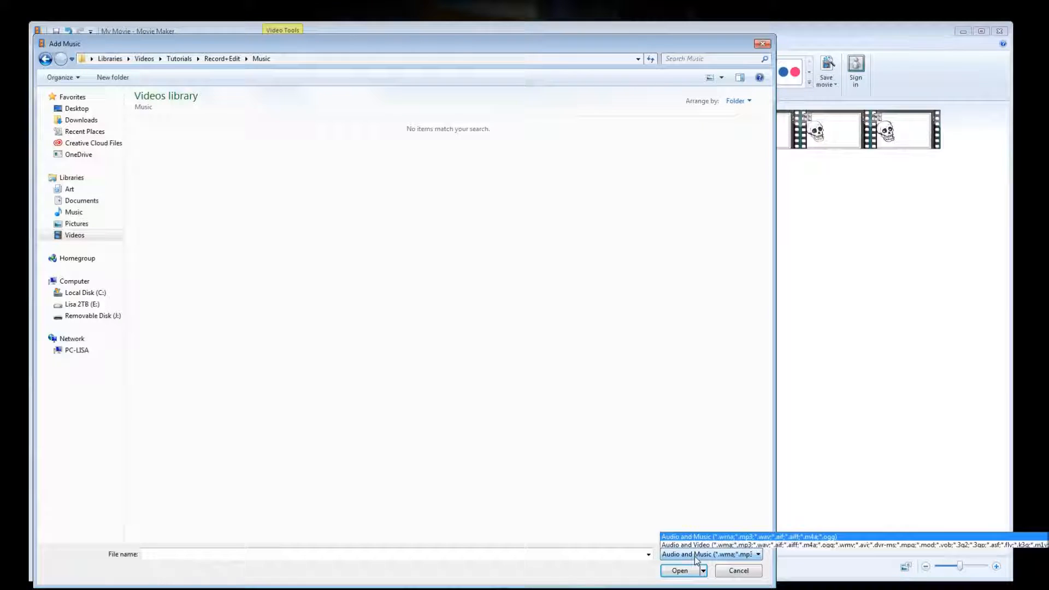
left_click(685, 537)
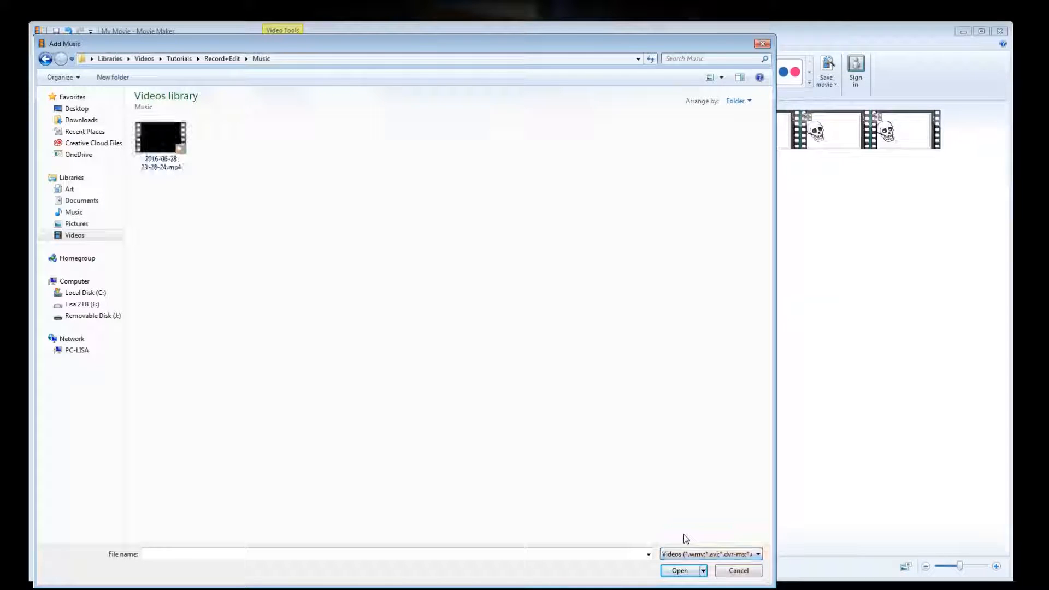
left_click(156, 134)
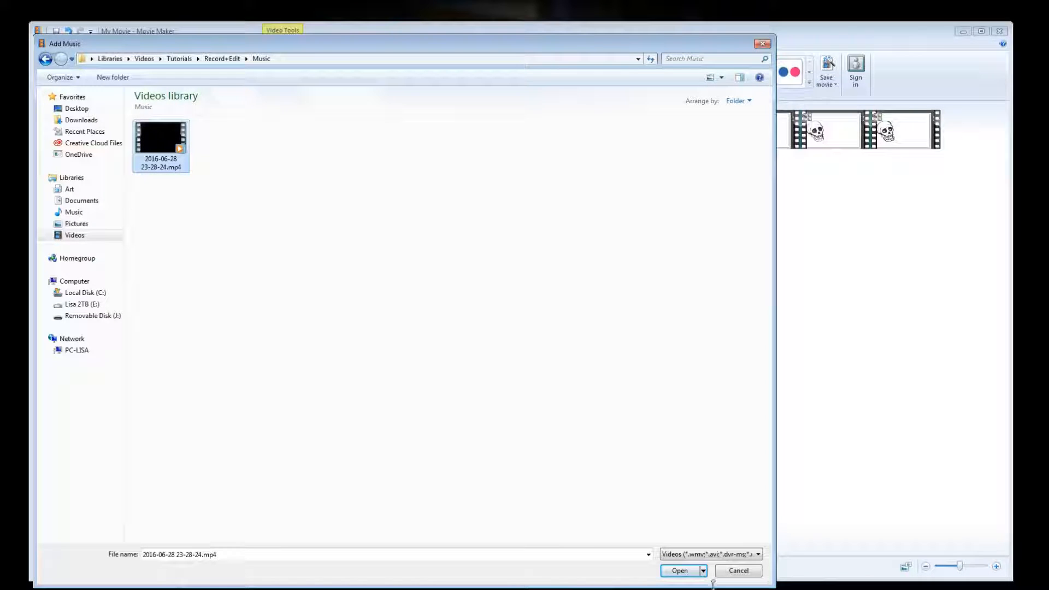
left_click(680, 571)
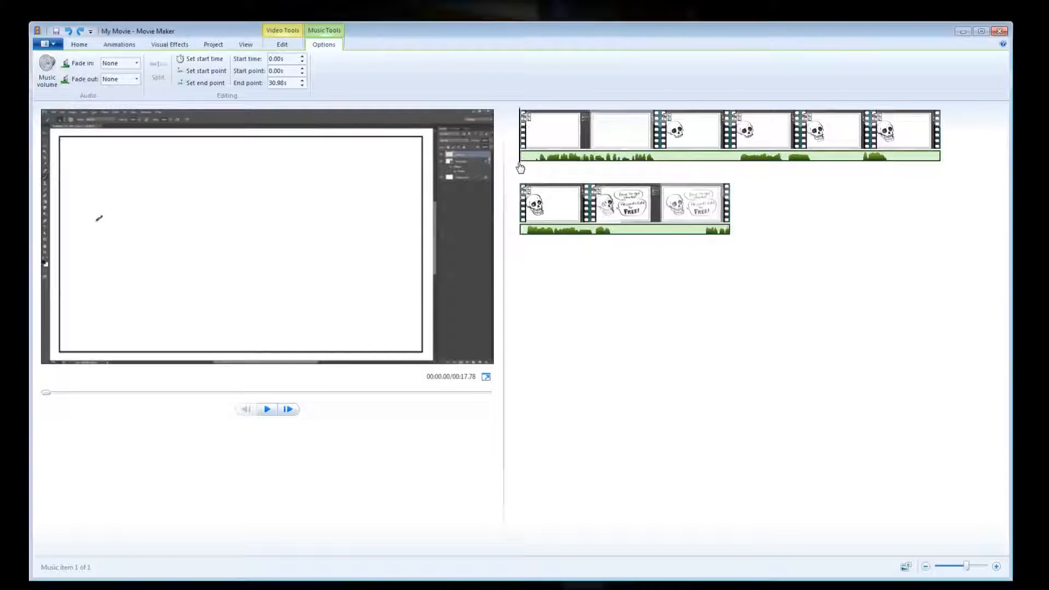
- Move the playhead to about 6.7 s on the music track and split the music there
left_click(684, 164)
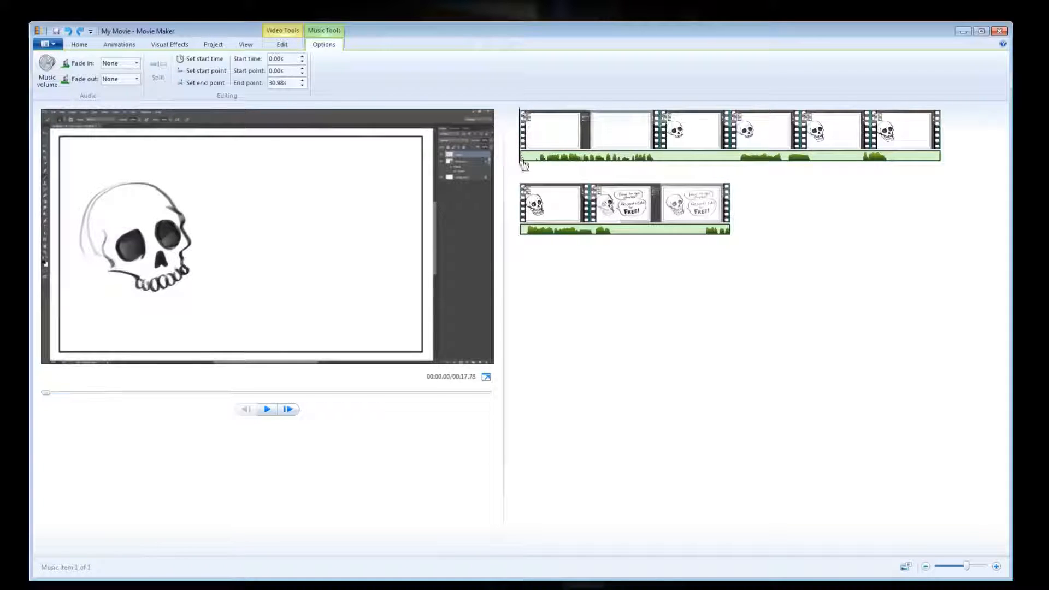
left_click(668, 161)
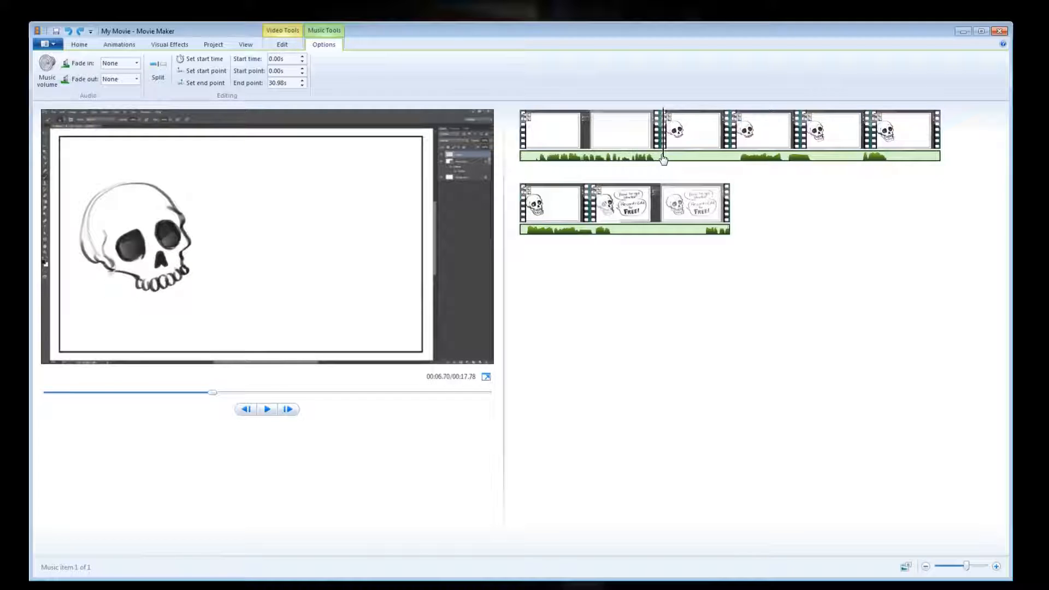
right_click(663, 158)
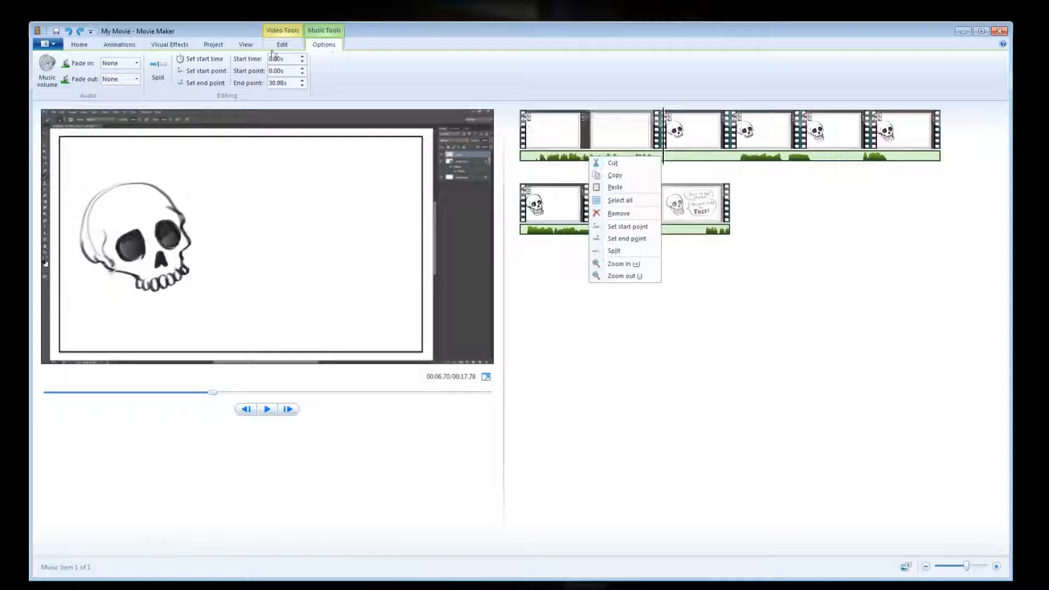
left_click(625, 251)
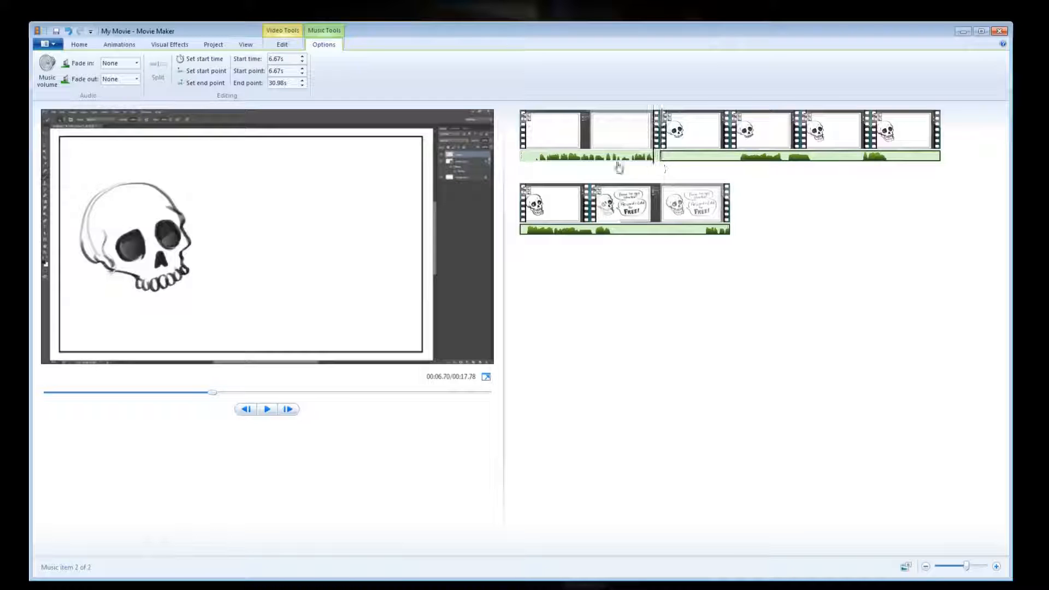
- Select the first music segment, then turn the waveform display off, scrub the track, and turn waveforms back on
left_click(535, 162)
left_click(550, 162)
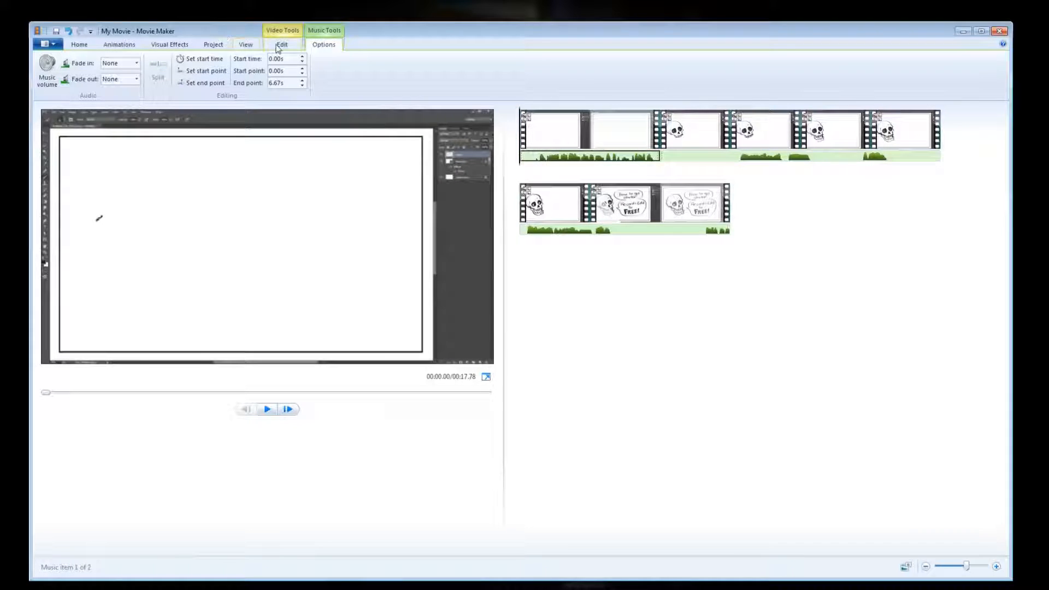
left_click(176, 47)
left_click(218, 47)
left_click(239, 47)
left_click(222, 47)
left_click(242, 46)
left_click(204, 68)
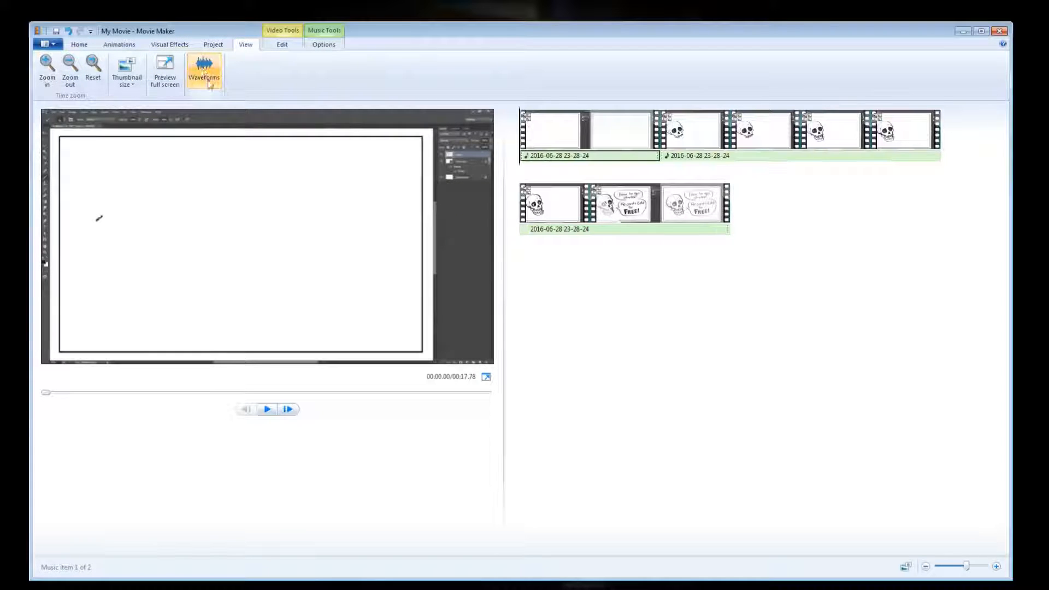
left_click(574, 158)
left_click(596, 158)
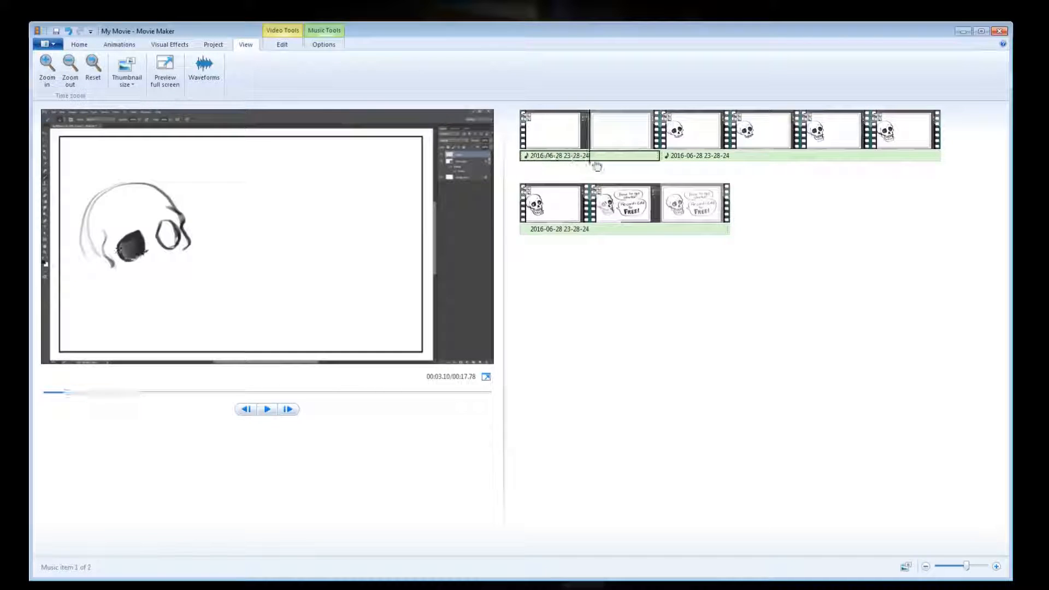
left_click(204, 69)
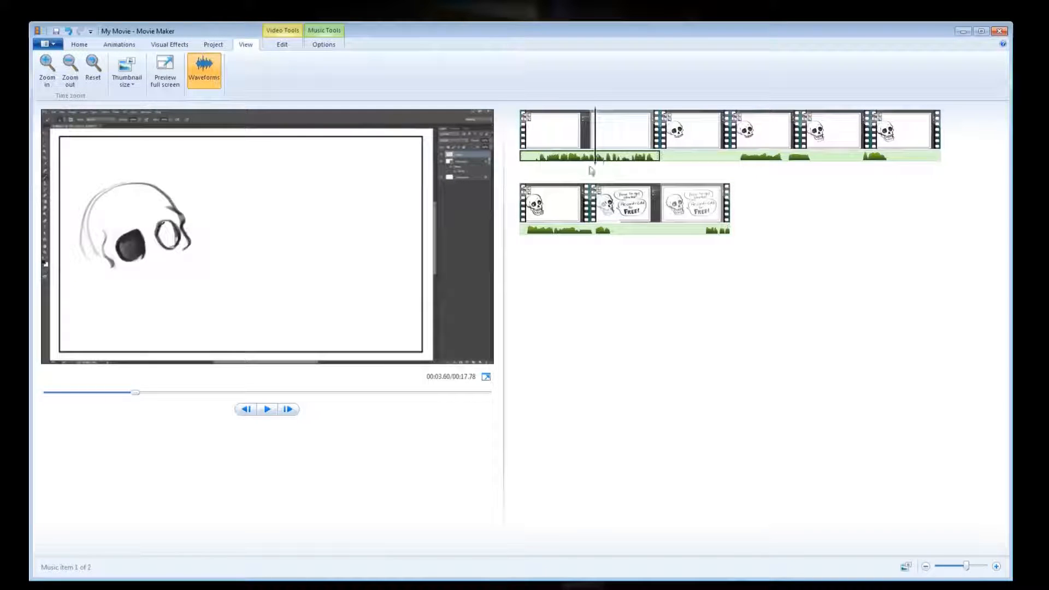
- Move the playhead to about 0.47 s and set it as the first music segment's start point
left_click(528, 161)
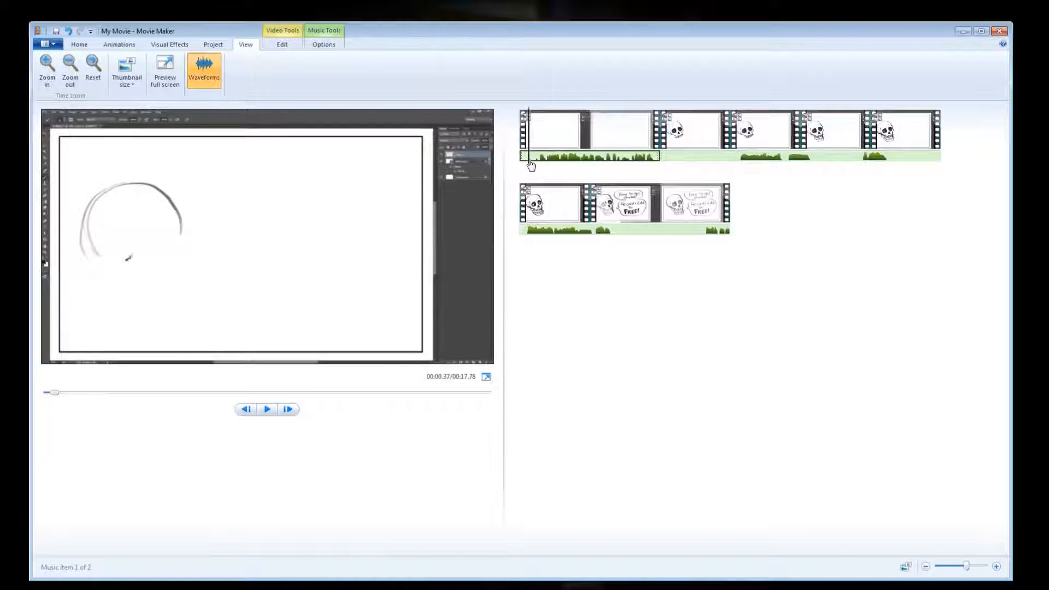
right_click(541, 157)
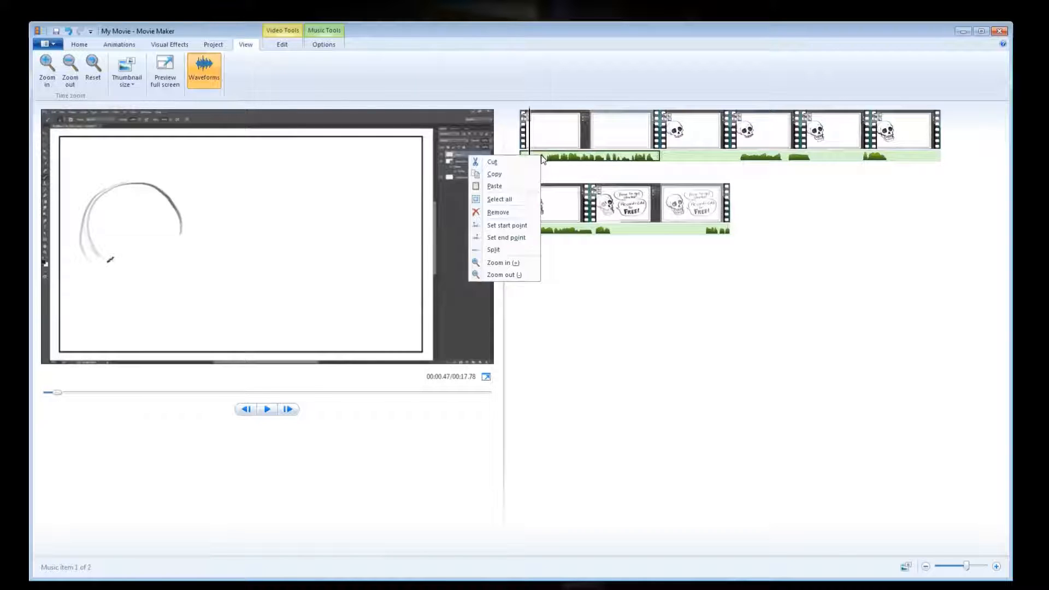
left_click(508, 226)
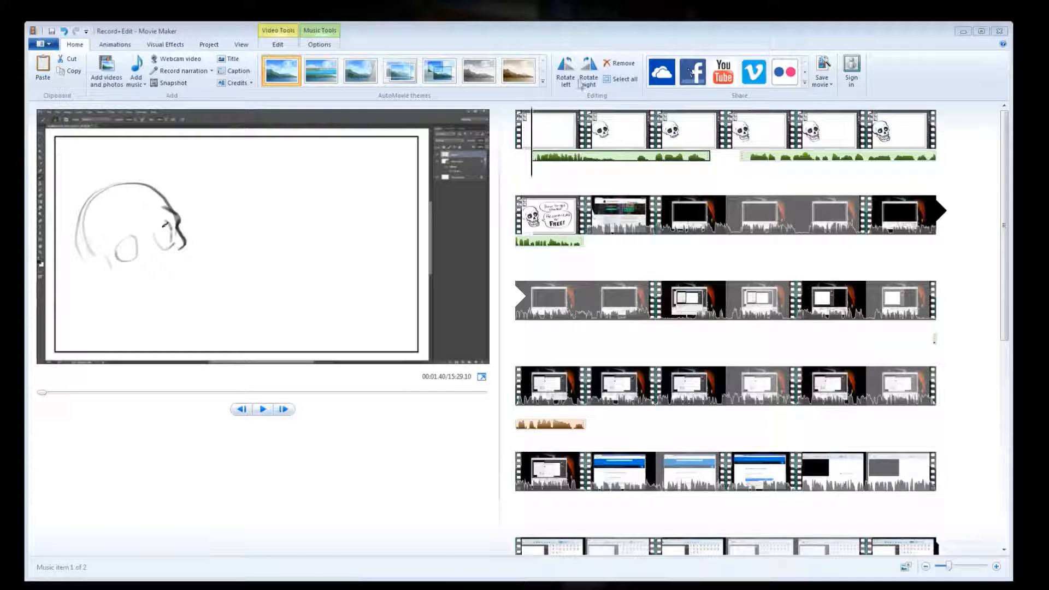
- Examine the Record+Edit project's opening music track at several points and the narration clip's position and options
left_click(537, 159)
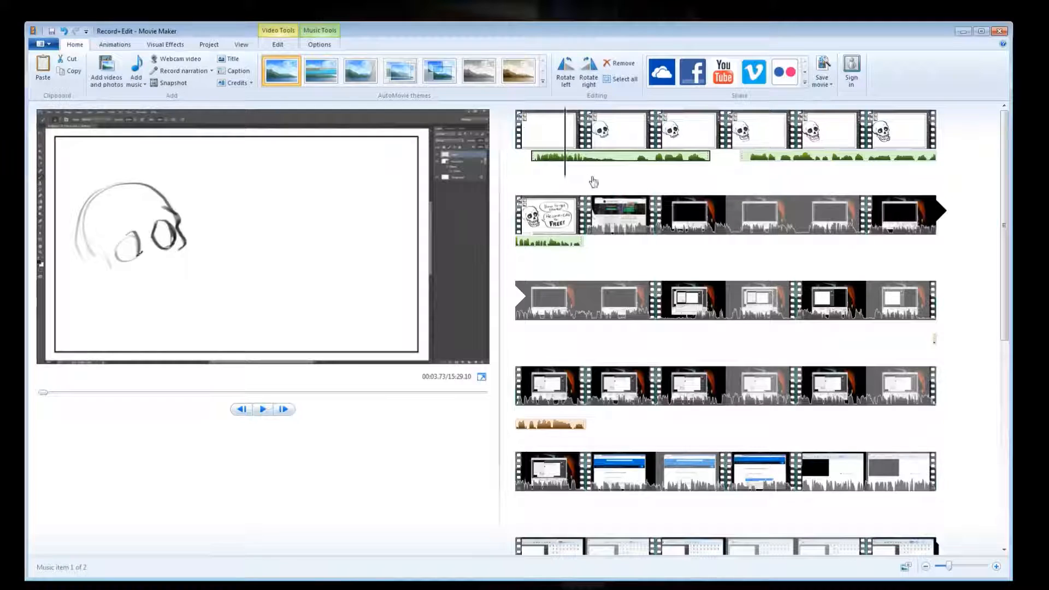
left_click(633, 174)
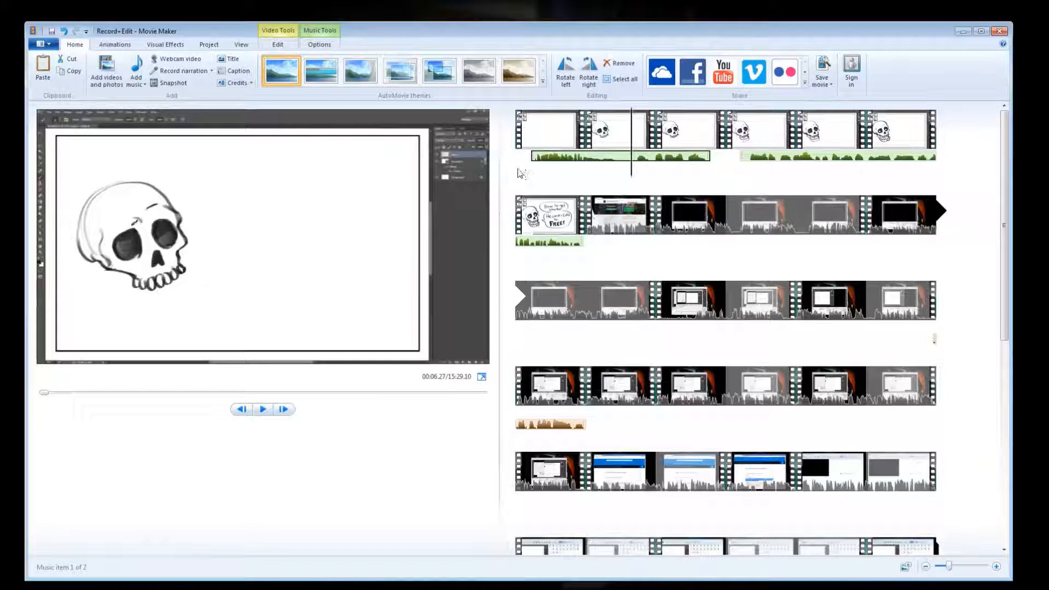
left_click(543, 176)
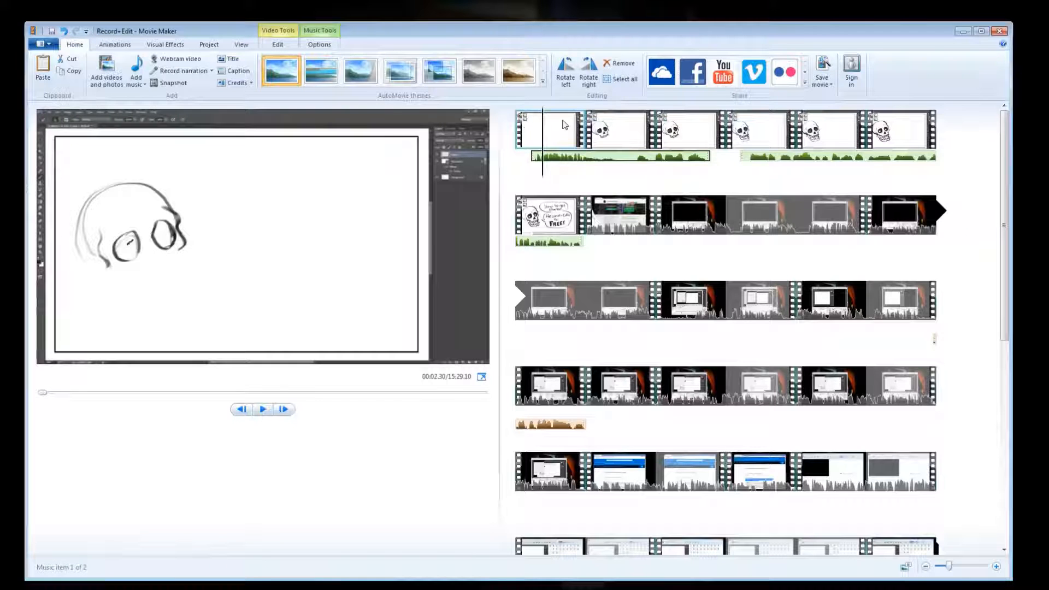
left_click(522, 162)
left_click(557, 169)
left_click(550, 425)
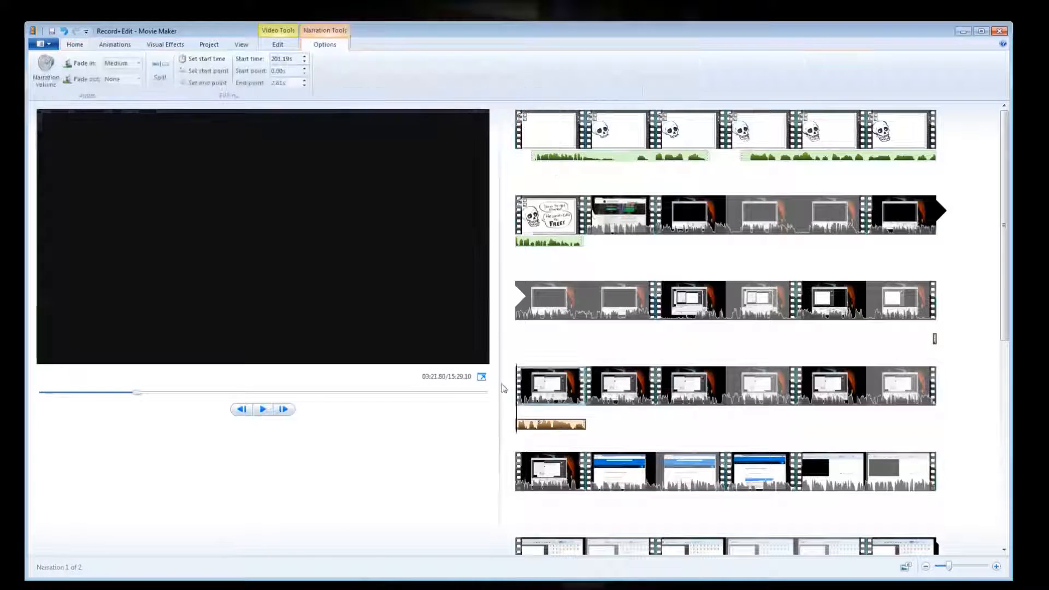
left_click(520, 157)
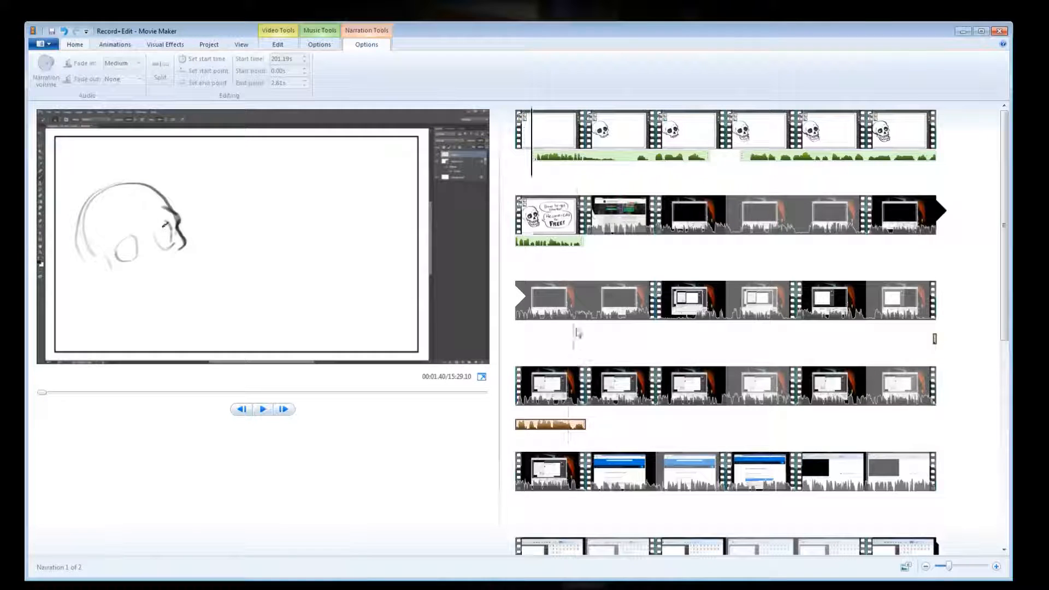
mouse_move(549, 171)
left_mouse_down()
mouse_move(574, 186)
mouse_move(534, 185)
left_mouse_up()
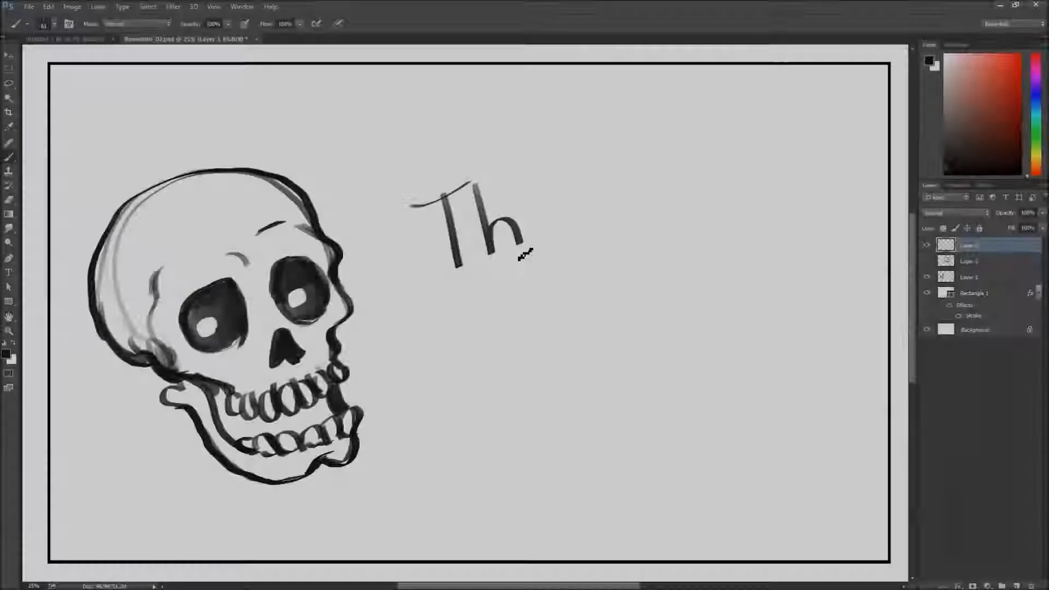
- Switch to Photoshop and hand-letter "Thanks for watching!" in a speech bubble beside the skull on Layer 3
mouse_move(525, 254)
left_mouse_down()
mouse_move(668, 218)
mouse_move(541, 386)
mouse_move(756, 339)
mouse_move(415, 388)
mouse_move(721, 141)
mouse_move(414, 329)
left_mouse_up()
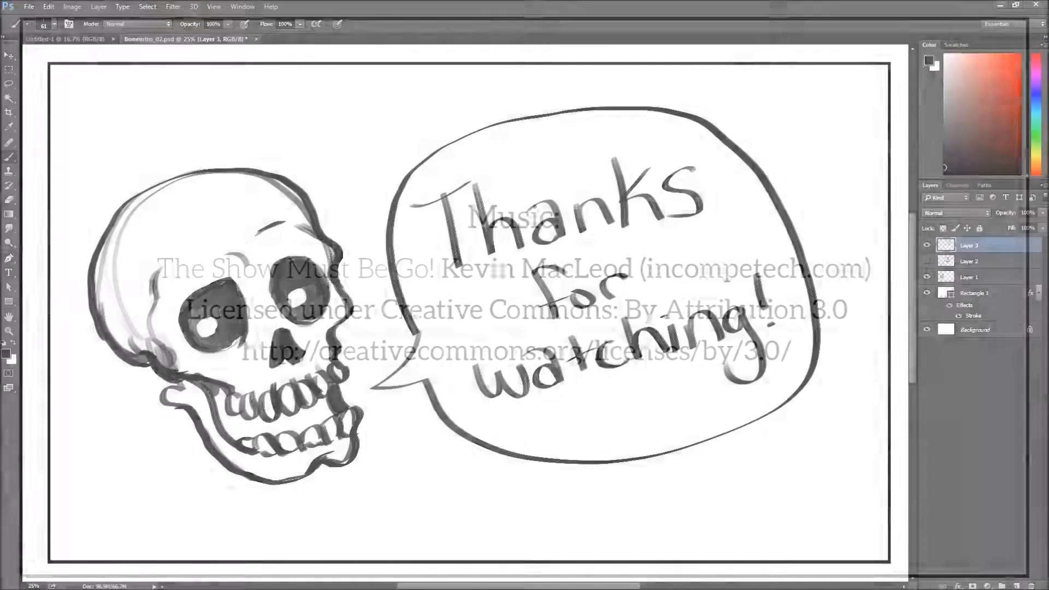